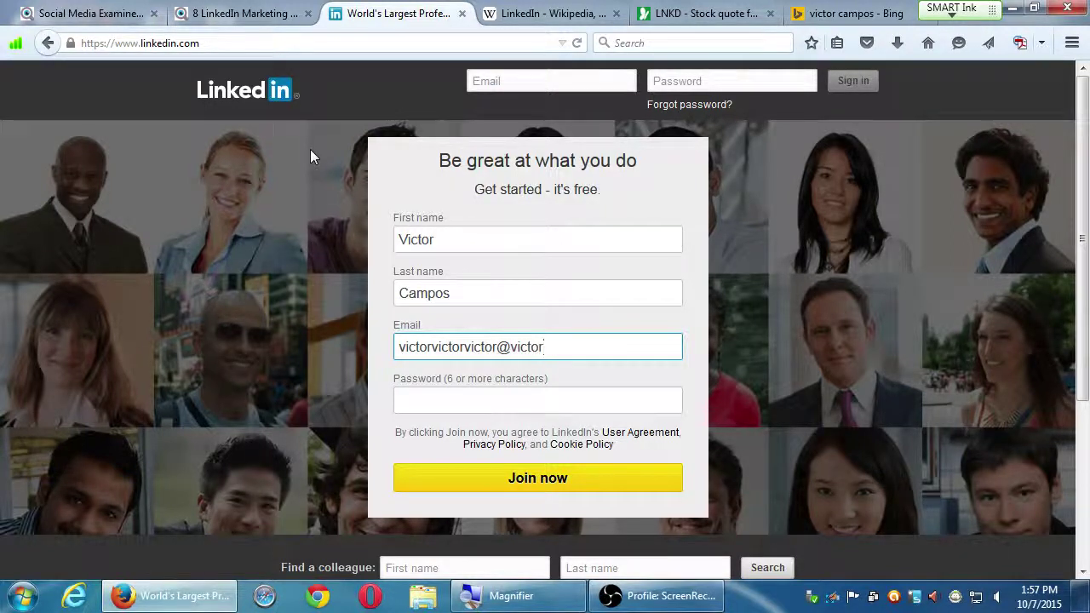
Step: Complete the sign-up e-mail address, then enter a password, replacing the first attempt with a longer one
{"action": "type", "text": ".com"}
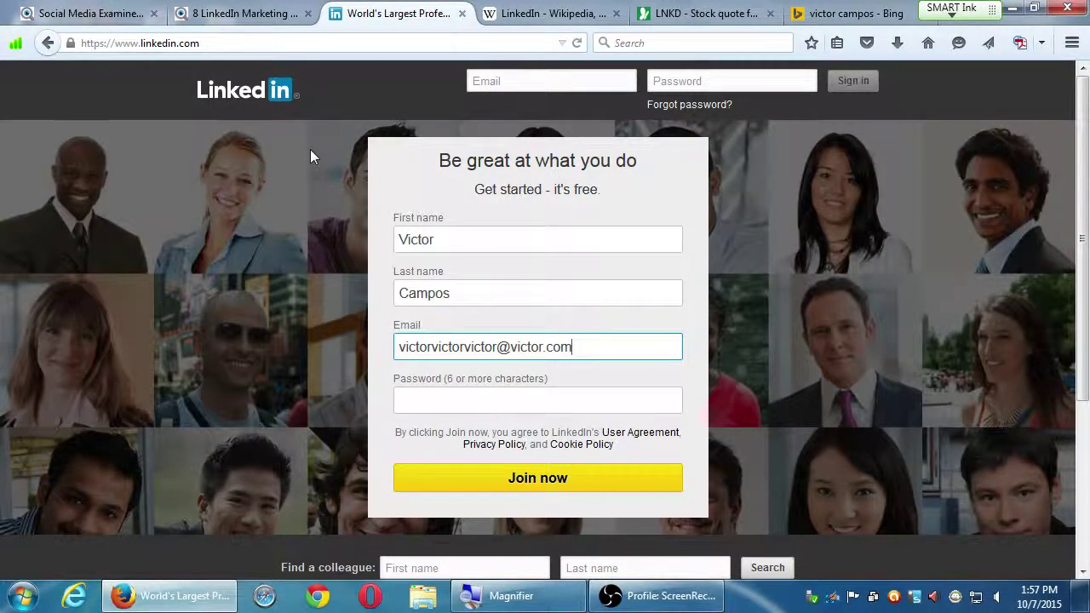
{"action": "key", "text": "Tab"}
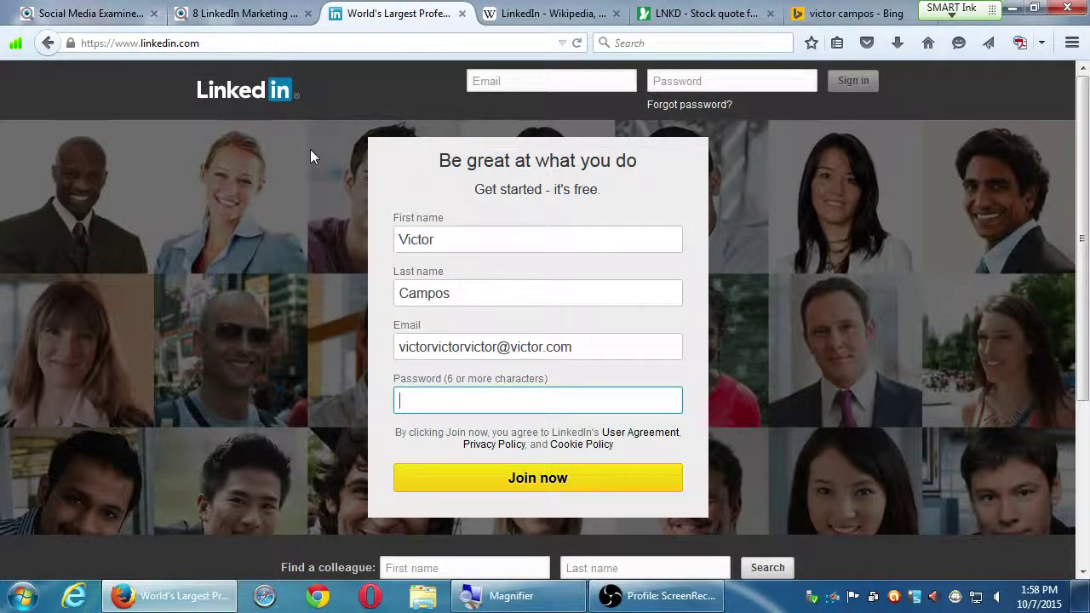
{"action": "type", "text": "•••••••"}
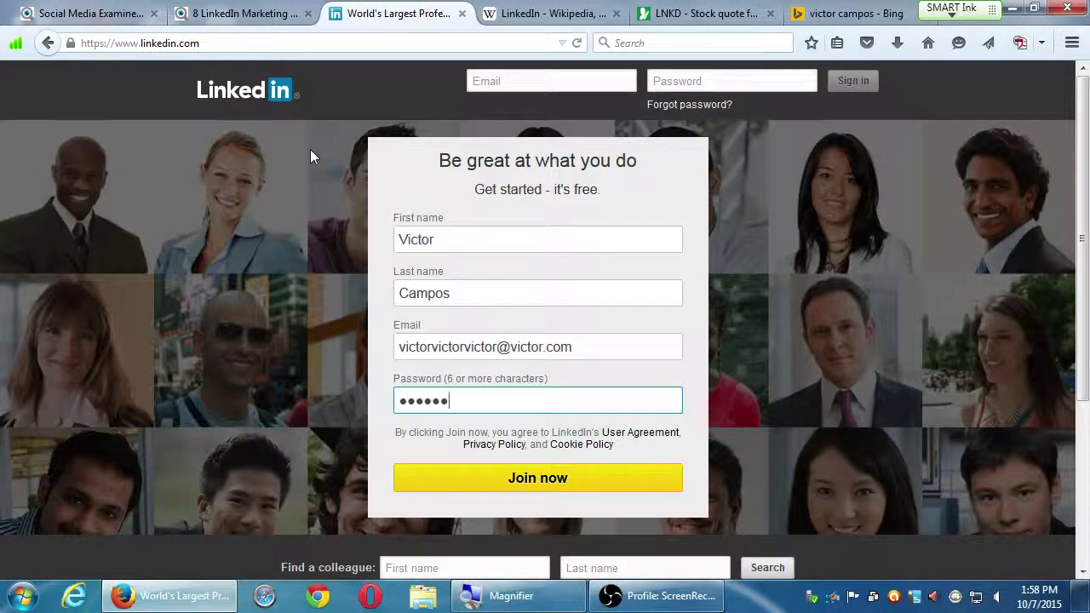
{"action": "key", "text": "ctrl+a"}
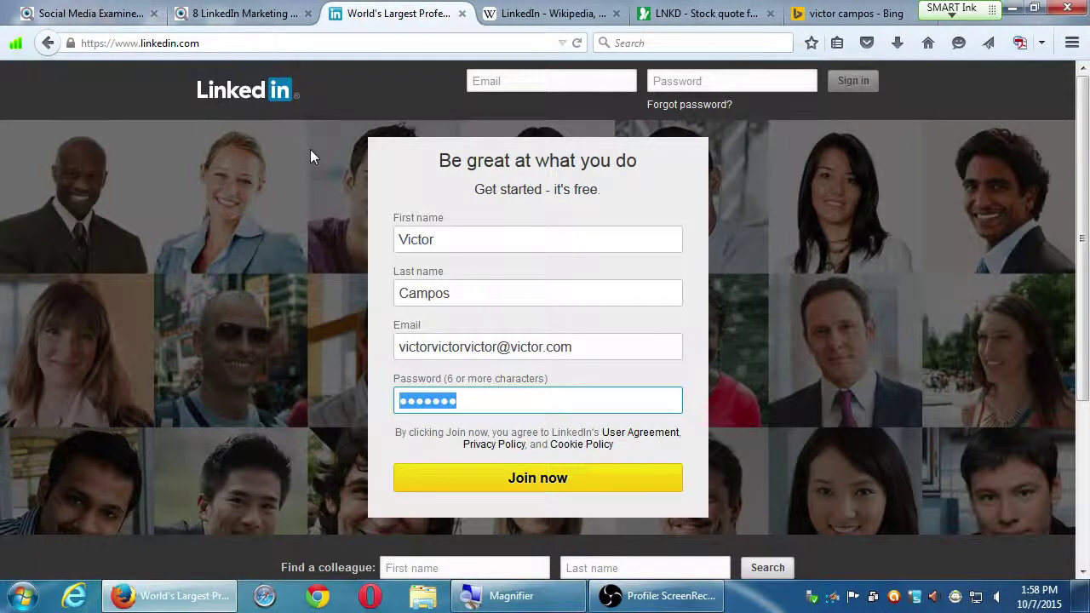
{"action": "type", "text": "••••••••••••••"}
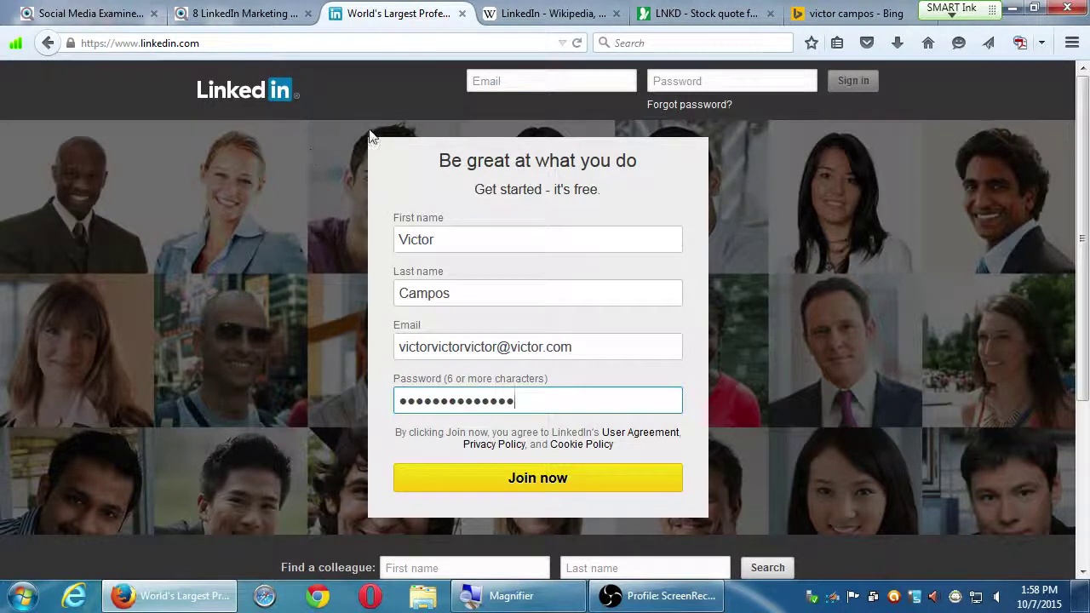
Step: Join LinkedIn, dismiss Firefox's save-password prompt, replace the ZIP code with a new one and continue
{"action": "left_click", "coordinate": [522, 480]}
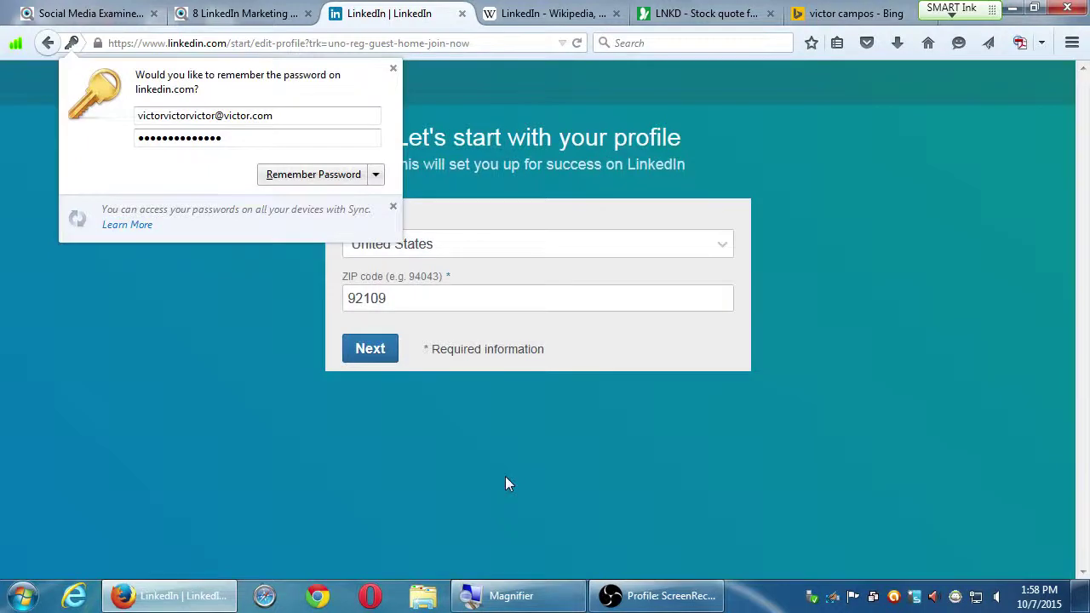
{"action": "left_click", "coordinate": [393, 70]}
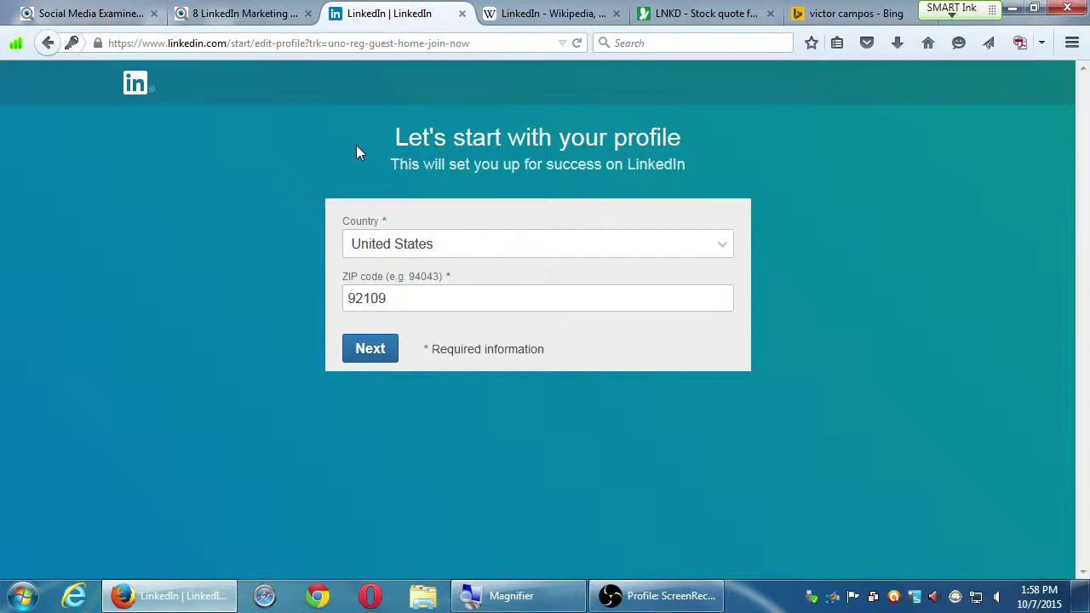
{"action": "left_click_drag", "start_coordinate": [397, 299], "coordinate": [315, 298]}
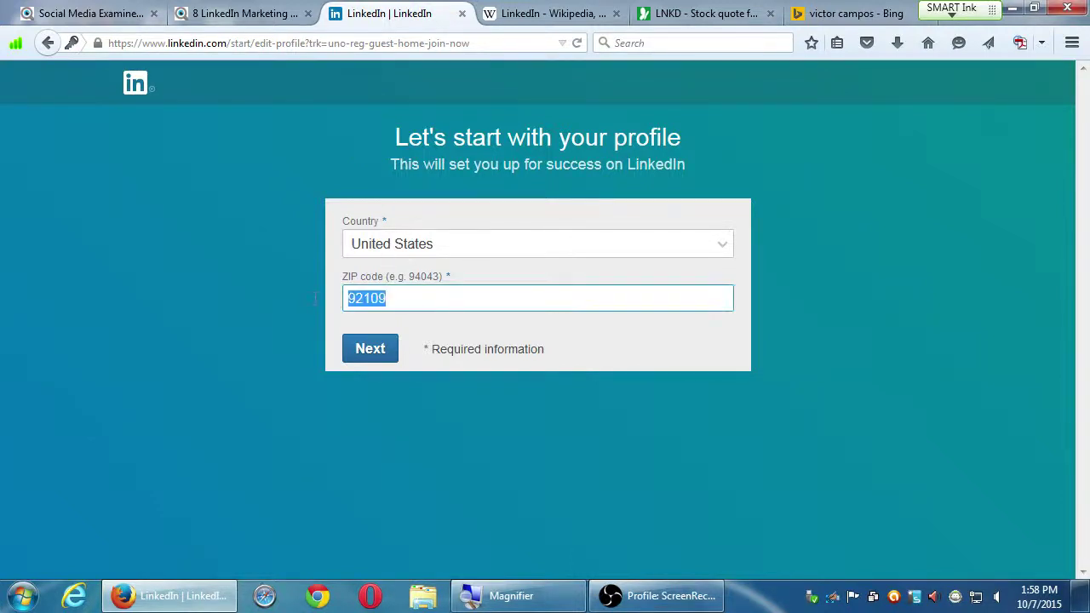
{"action": "type", "text": "91914"}
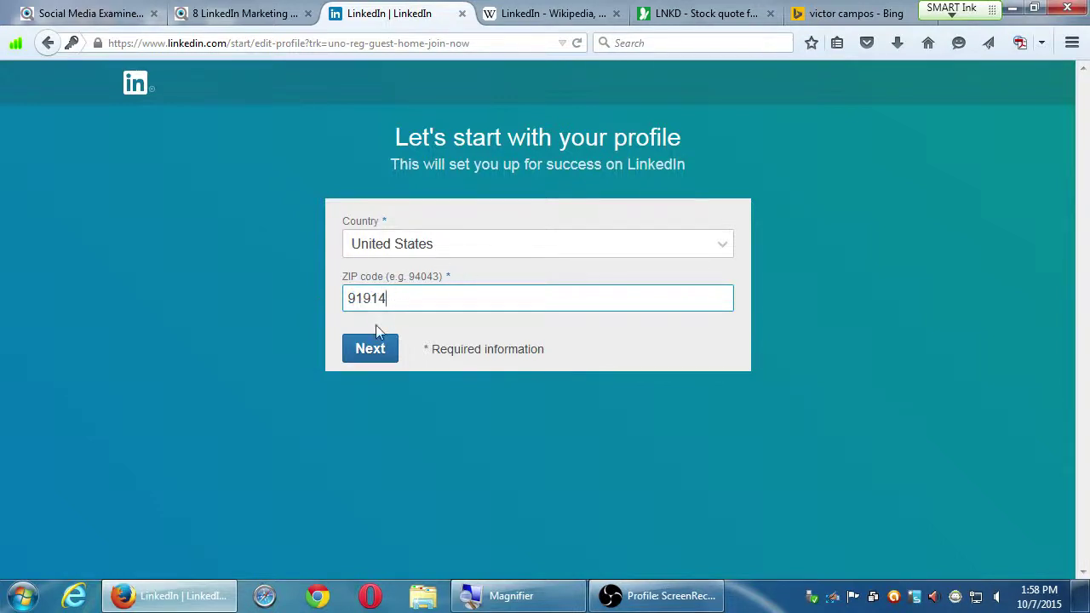
{"action": "left_click", "coordinate": [371, 348]}
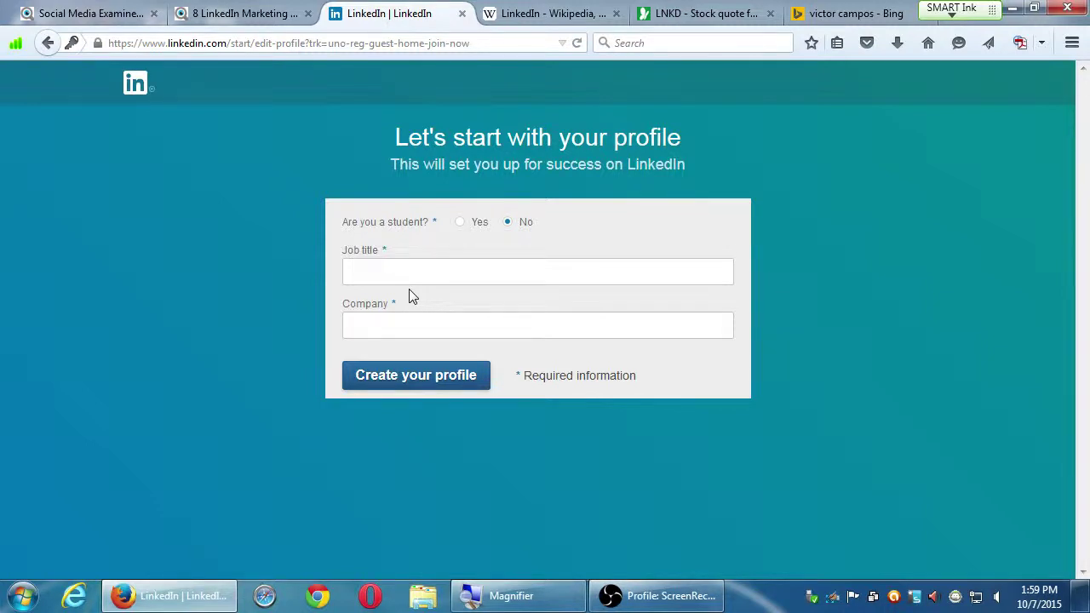
Step: Try Baker, Owner, CEO and Founder as job titles, then start typing 'Bus'
{"action": "left_click", "coordinate": [410, 277]}
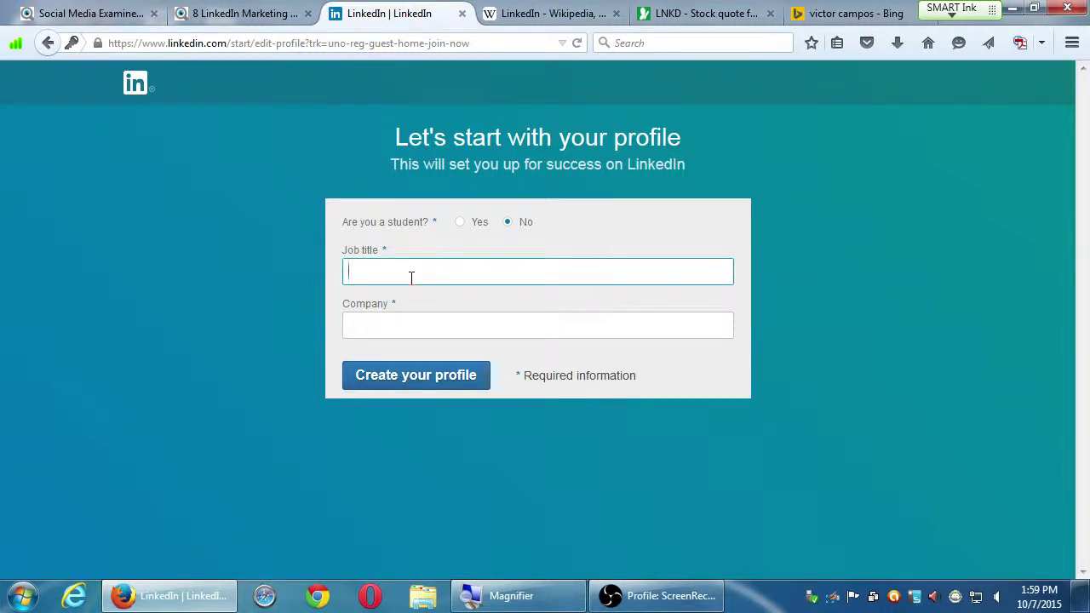
{"action": "type", "text": "Baker"}
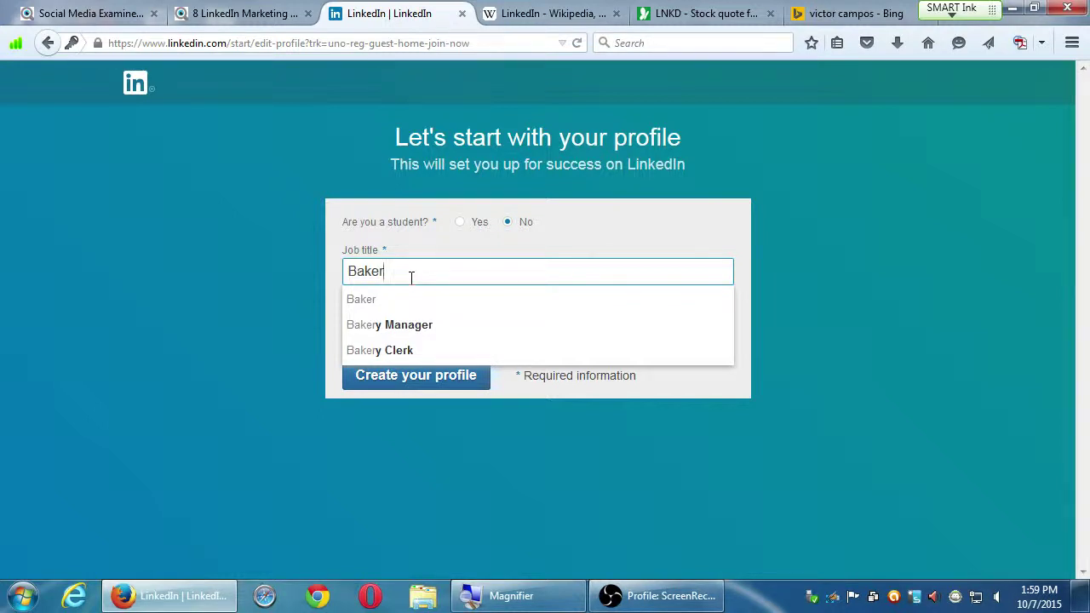
{"action": "key", "text": "BackSpace"}
{"action": "key", "text": "BackSpace"}
{"action": "key", "text": "BackSpace"}
{"action": "key", "text": "BackSpace"}
{"action": "key", "text": "BackSpace"}
{"action": "type", "text": "Owner"}
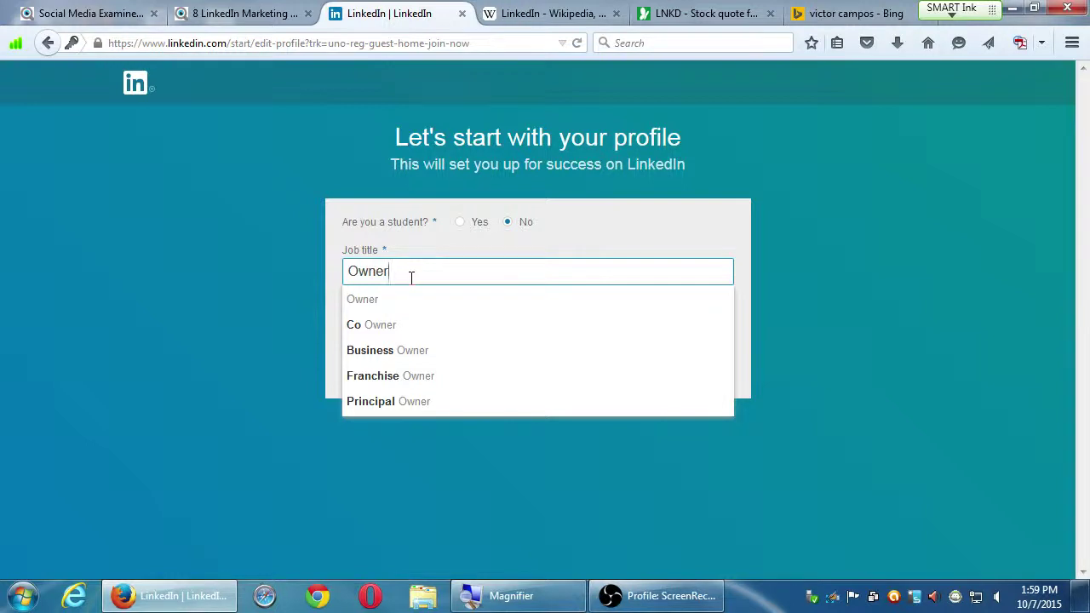
{"action": "key", "text": "BackSpace"}
{"action": "key", "text": "BackSpace"}
{"action": "key", "text": "BackSpace"}
{"action": "key", "text": "BackSpace"}
{"action": "key", "text": "BackSpace"}
{"action": "type", "text": "CEO"}
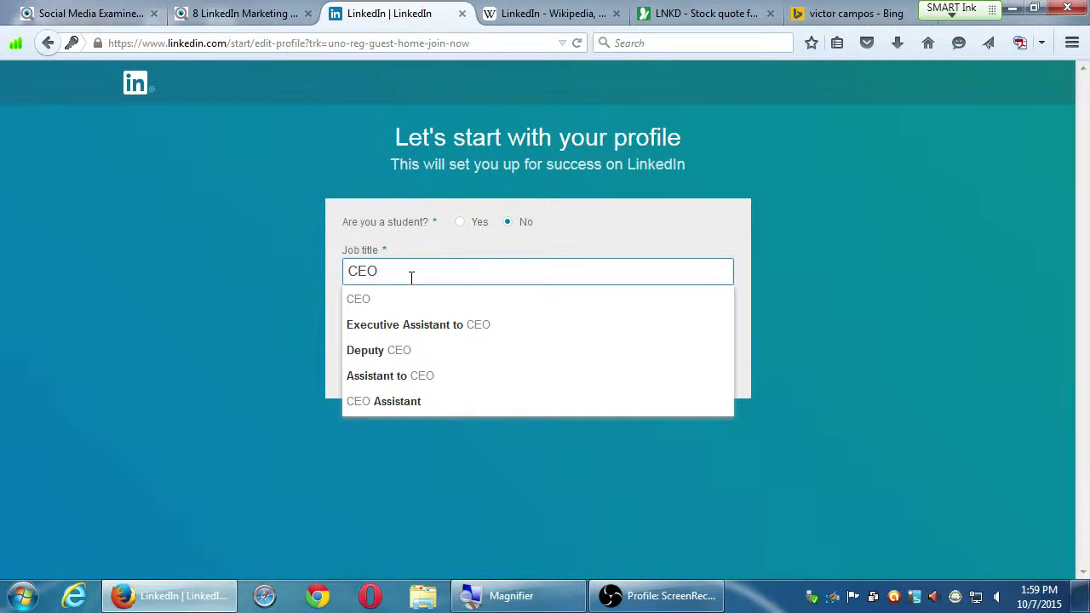
{"action": "key", "text": "BackSpace"}
{"action": "key", "text": "BackSpace"}
{"action": "key", "text": "BackSpace"}
{"action": "type", "text": "Founder"}
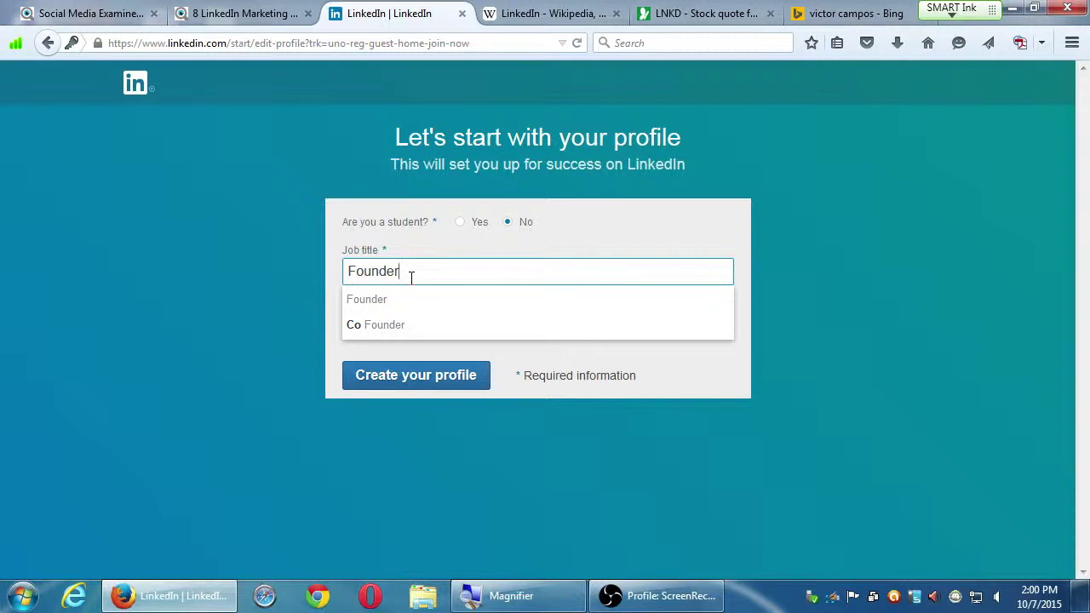
{"action": "key", "text": "BackSpace"}
{"action": "key", "text": "BackSpace"}
{"action": "key", "text": "BackSpace"}
{"action": "key", "text": "BackSpace"}
{"action": "key", "text": "BackSpace"}
{"action": "key", "text": "BackSpace"}
{"action": "key", "text": "BackSpace"}
{"action": "type", "text": "Bus"}
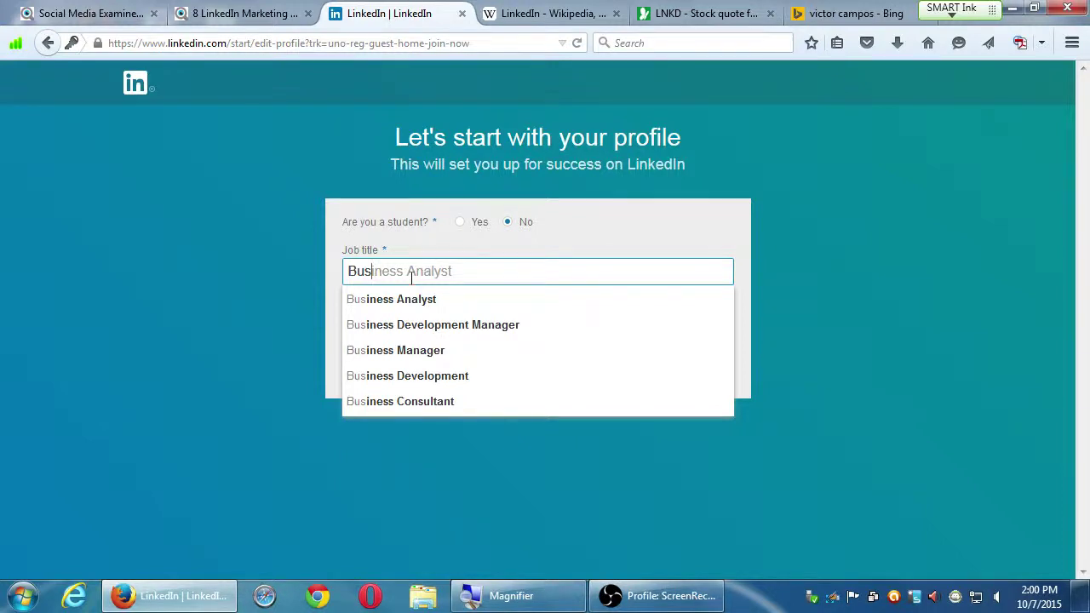
{"action": "key", "text": "ctrl+t"}
Step: Search the web for 'merge linkedin accounts' in a new Firefox tab
{"action": "type", "text": "me"}
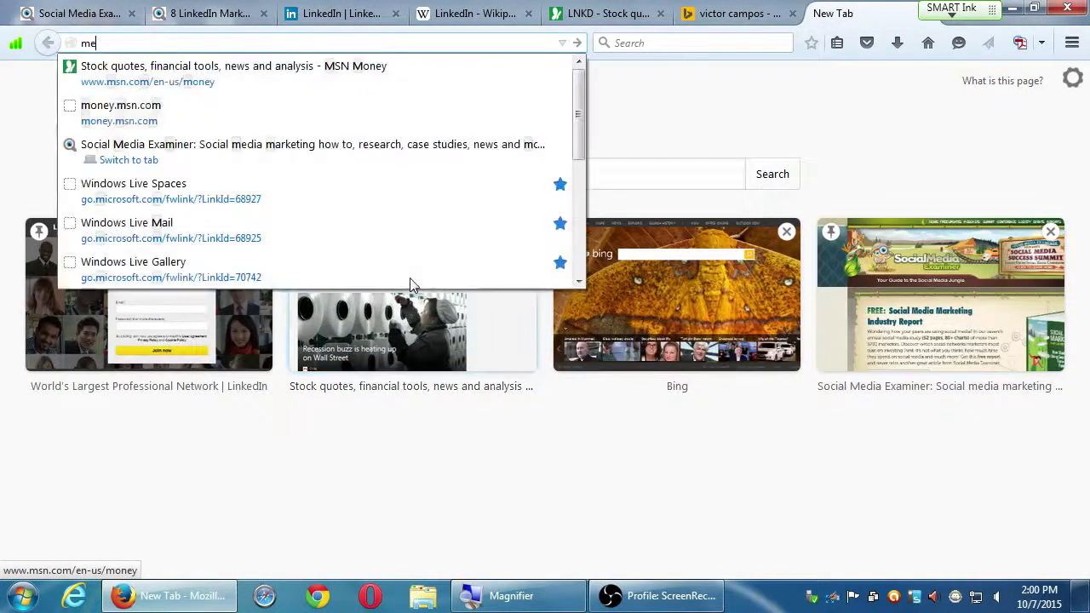
{"action": "type", "text": "rge linkedin accounts"}
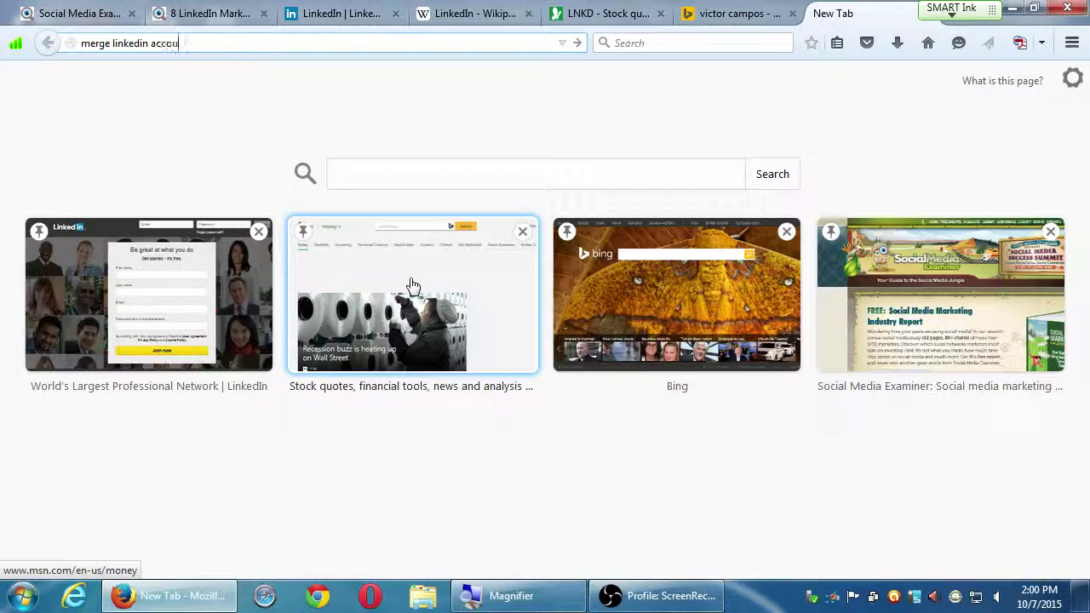
{"action": "key", "text": "Return"}
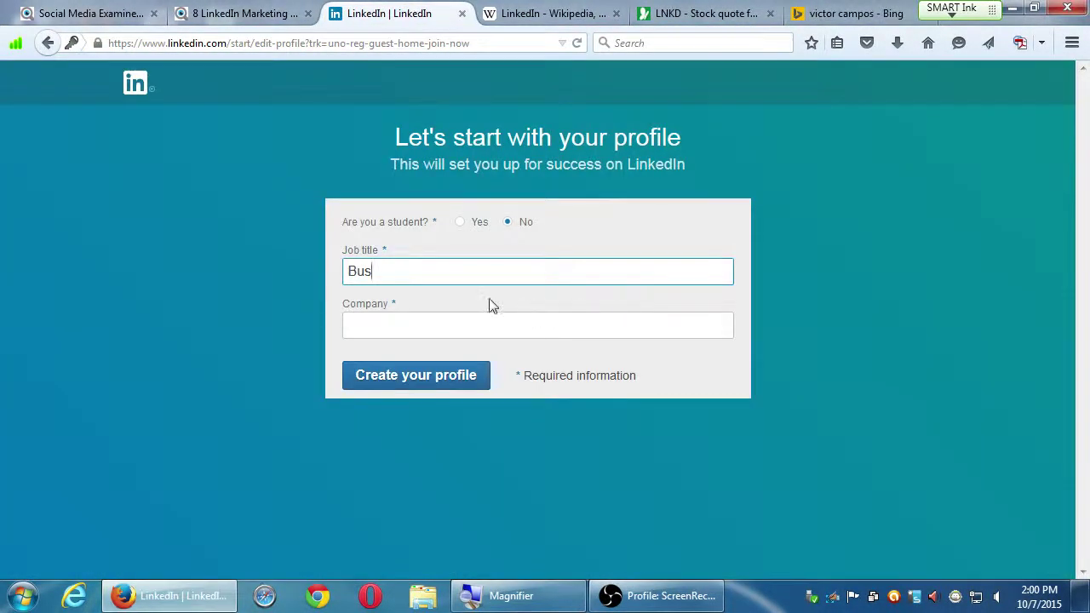
Step: Try Social Media Manager, Consultant and Specialist as job title suggestions
{"action": "type", "text": "iness Owner"}
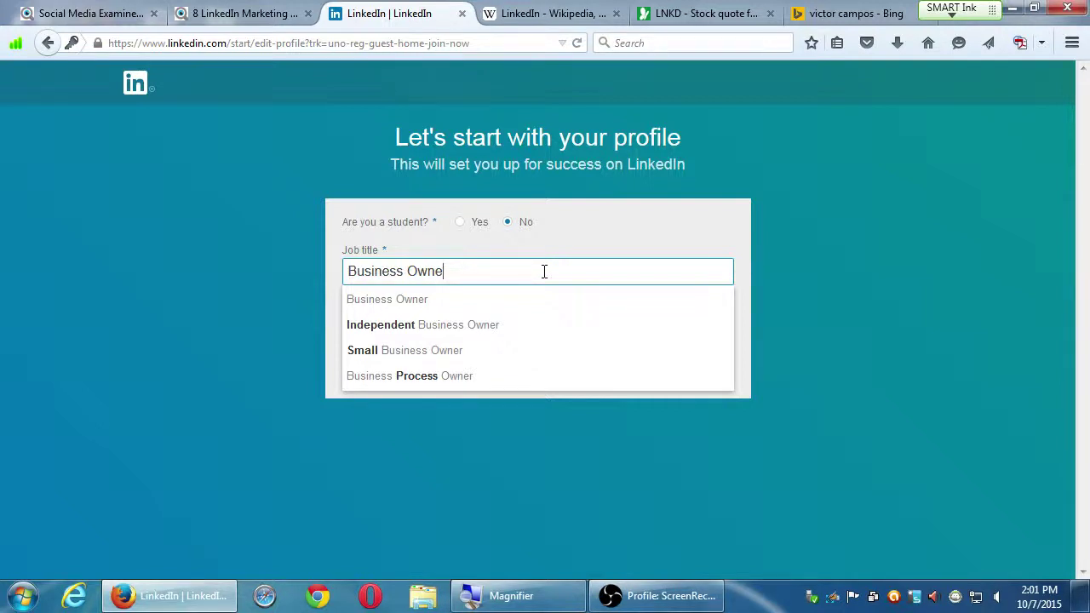
{"action": "key", "text": "BackSpace"}
{"action": "key", "text": "BackSpace"}
{"action": "key", "text": "BackSpace"}
{"action": "key", "text": "BackSpace"}
{"action": "key", "text": "BackSpace"}
{"action": "key", "text": "BackSpace"}
{"action": "key", "text": "BackSpace"}
{"action": "key", "text": "BackSpace"}
{"action": "key", "text": "BackSpace"}
{"action": "key", "text": "BackSpace"}
{"action": "key", "text": "BackSpace"}
{"action": "key", "text": "BackSpace"}
{"action": "key", "text": "BackSpace"}
{"action": "type", "text": "Socia"}
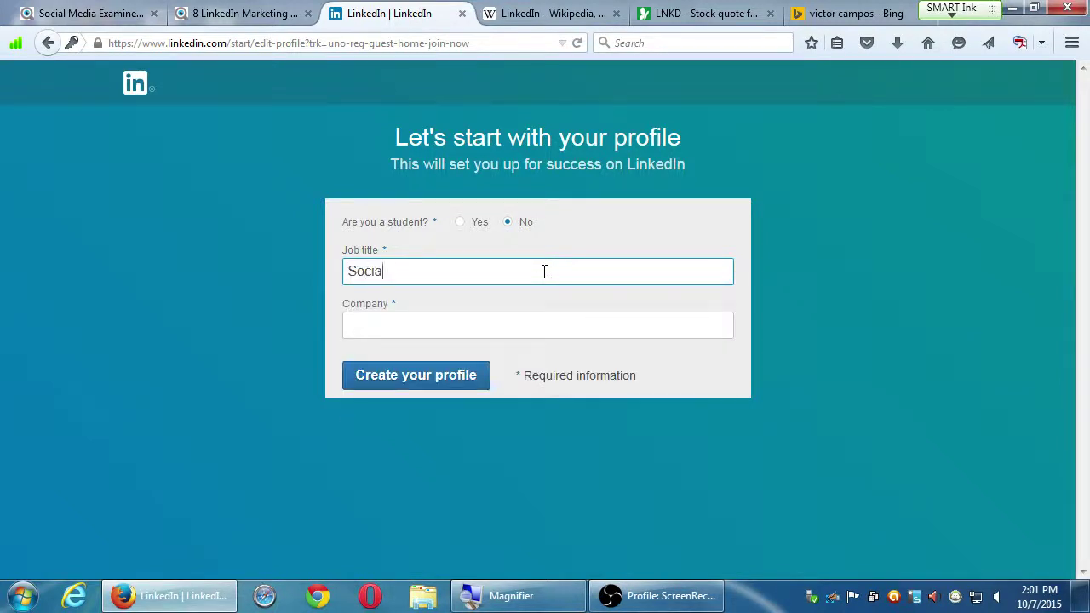
{"action": "type", "text": "l Media"}
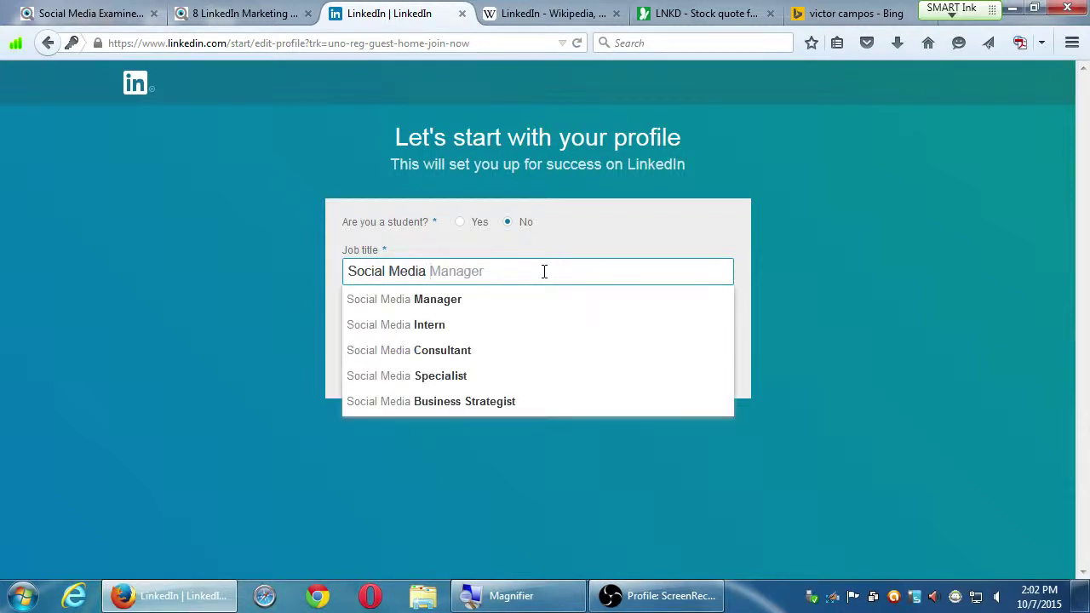
{"action": "type", "text": "Ninja"}
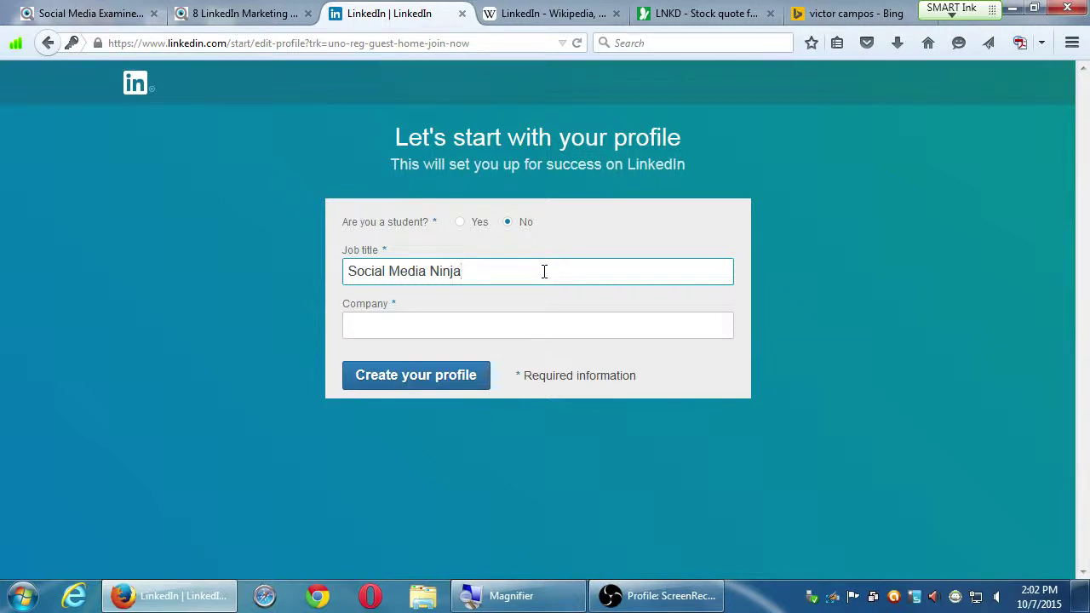
{"action": "key", "text": "BackSpace"}
{"action": "key", "text": "BackSpace"}
{"action": "key", "text": "BackSpace"}
{"action": "key", "text": "BackSpace"}
{"action": "key", "text": "BackSpace"}
{"action": "key", "text": "BackSpace"}
{"action": "key", "text": "Down"}
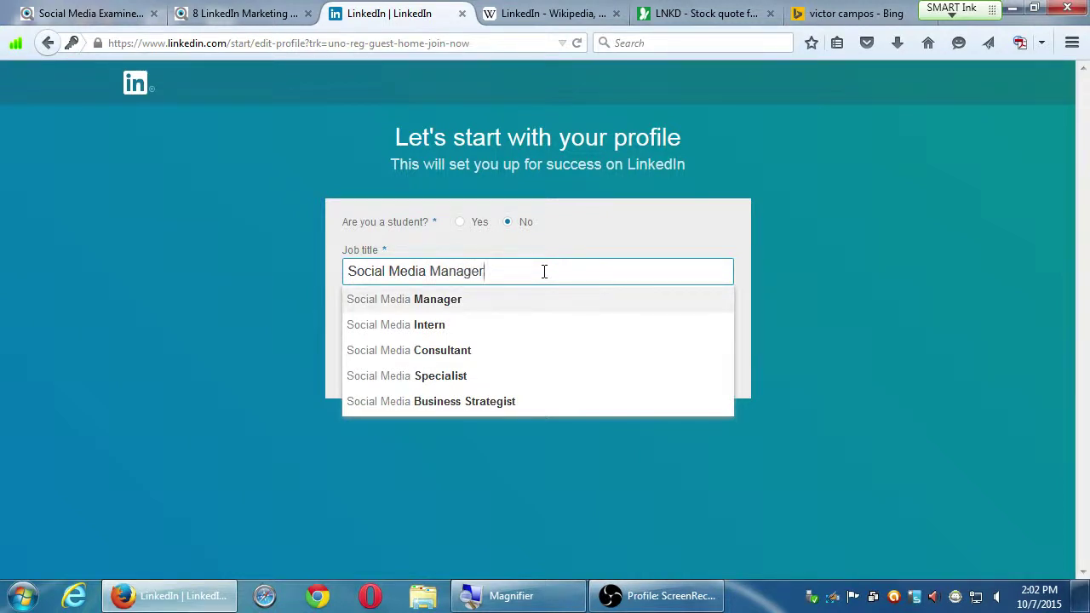
{"action": "key", "text": "Down"}
{"action": "key", "text": "Down"}
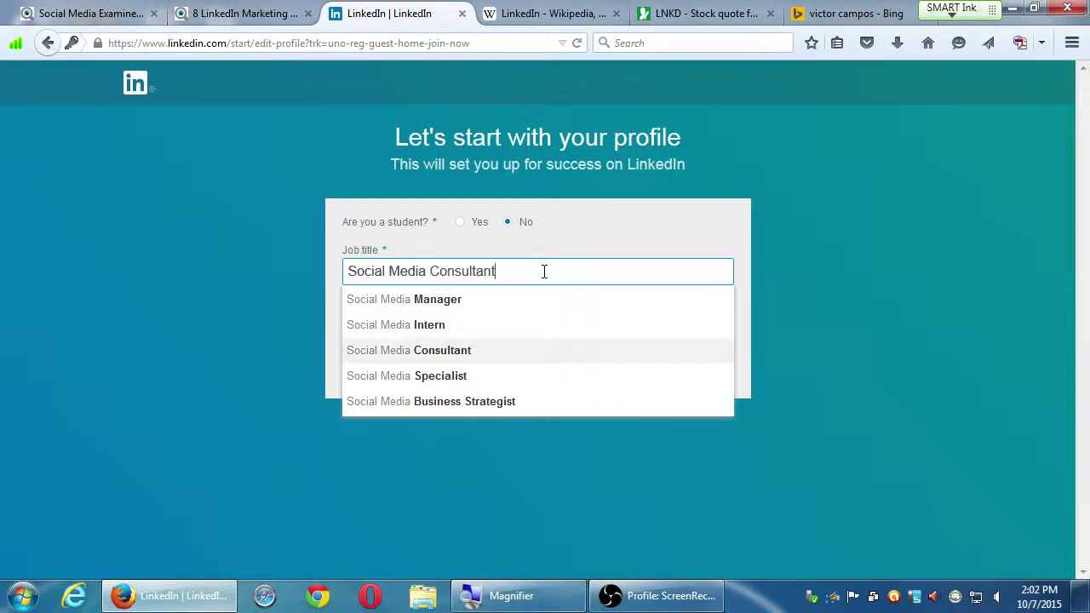
{"action": "key", "text": "Down"}
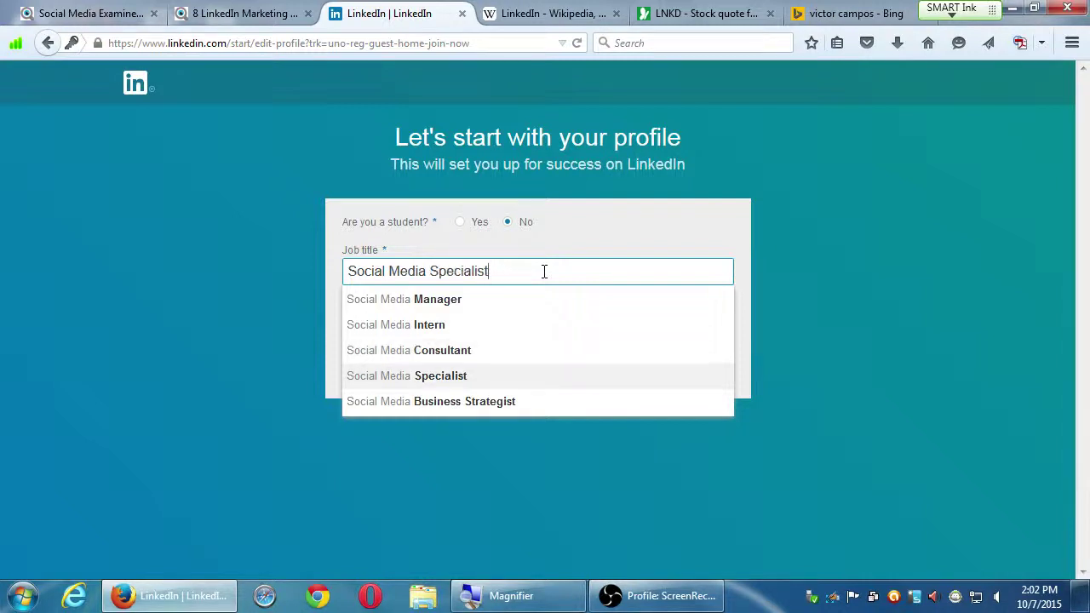
Step: Set the job title to the 'Business Owner' suggestion
{"action": "key", "text": "BackSpace"}
{"action": "key", "text": "BackSpace"}
{"action": "key", "text": "BackSpace"}
{"action": "key", "text": "BackSpace"}
{"action": "key", "text": "BackSpace"}
{"action": "key", "text": "BackSpace"}
{"action": "key", "text": "BackSpace"}
{"action": "key", "text": "BackSpace"}
{"action": "key", "text": "BackSpace"}
{"action": "key", "text": "BackSpace"}
{"action": "key", "text": "BackSpace"}
{"action": "key", "text": "BackSpace"}
{"action": "key", "text": "BackSpace"}
{"action": "key", "text": "BackSpace"}
{"action": "key", "text": "BackSpace"}
{"action": "key", "text": "BackSpace"}
{"action": "key", "text": "BackSpace"}
{"action": "key", "text": "BackSpace"}
{"action": "key", "text": "BackSpace"}
{"action": "key", "text": "BackSpace"}
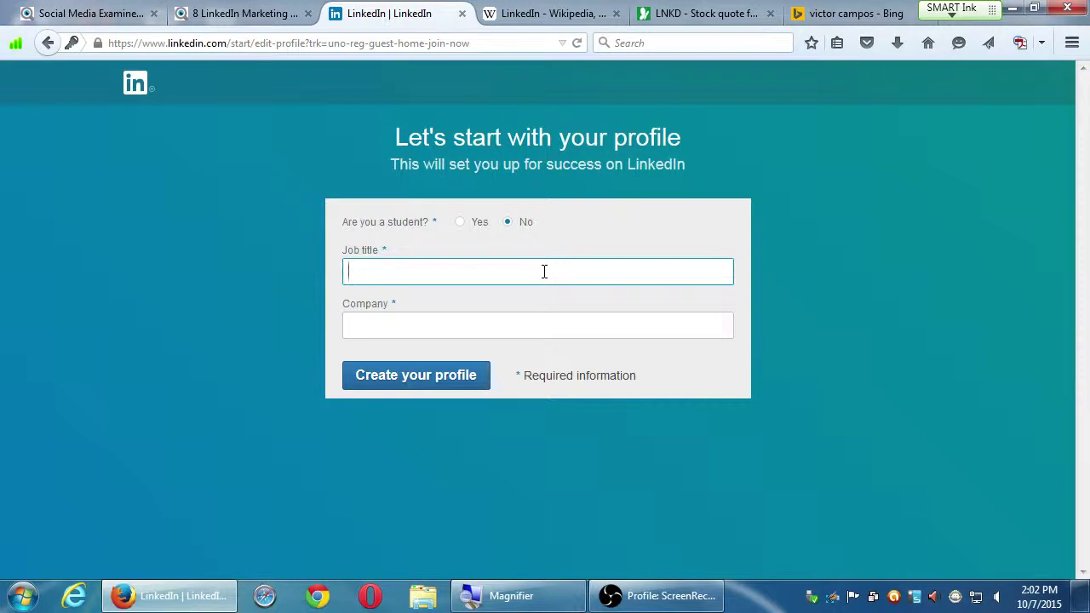
{"action": "type", "text": "Business Owner"}
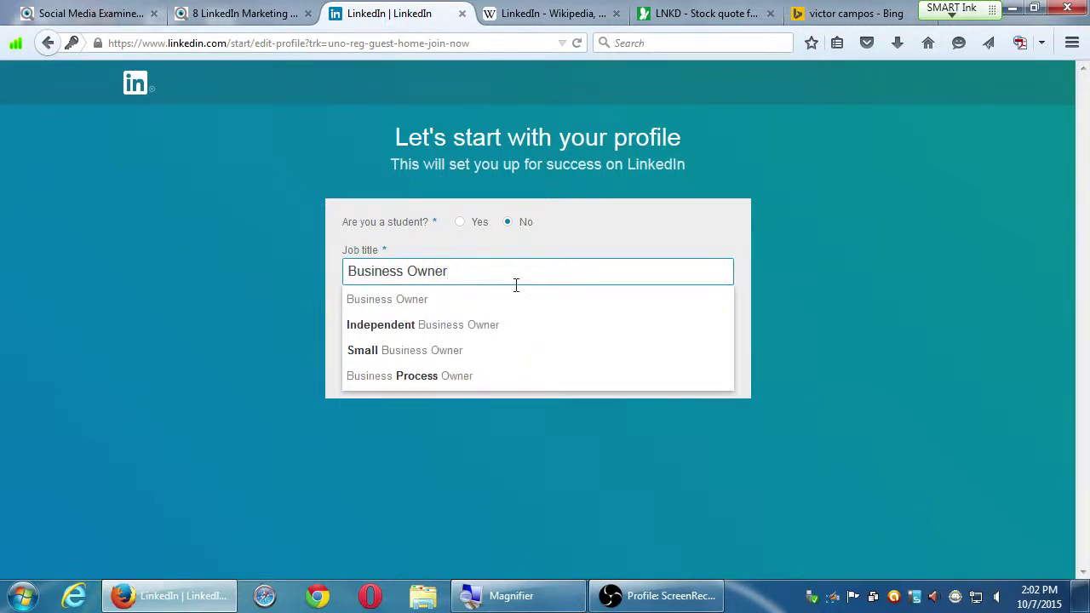
{"action": "left_click", "coordinate": [505, 304]}
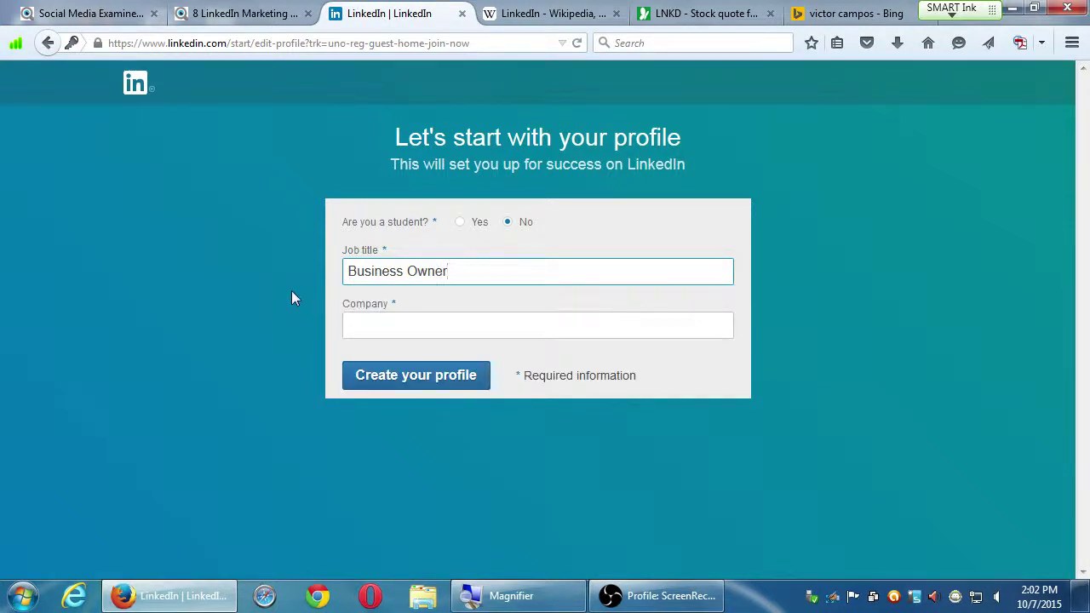
{"action": "key", "text": "Tab"}
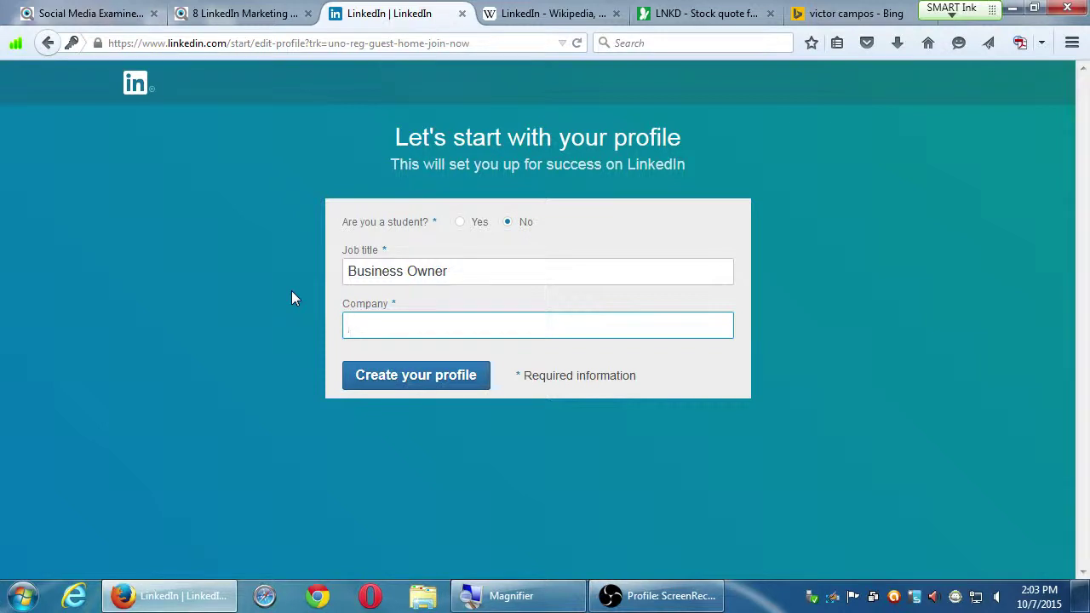
Step: Preview Merck, Wal-mart and PmD Interactive company suggestions, then enter the user's bakery as company
{"action": "type", "text": "Victor's Bakery"}
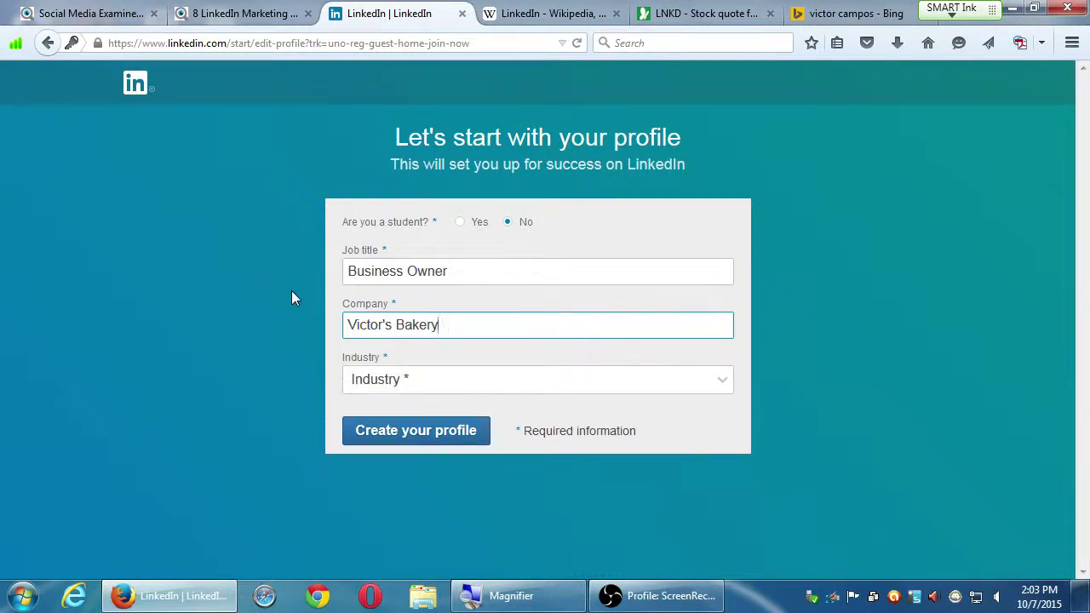
{"action": "key", "text": "ctrl+a"}
{"action": "type", "text": "Merk"}
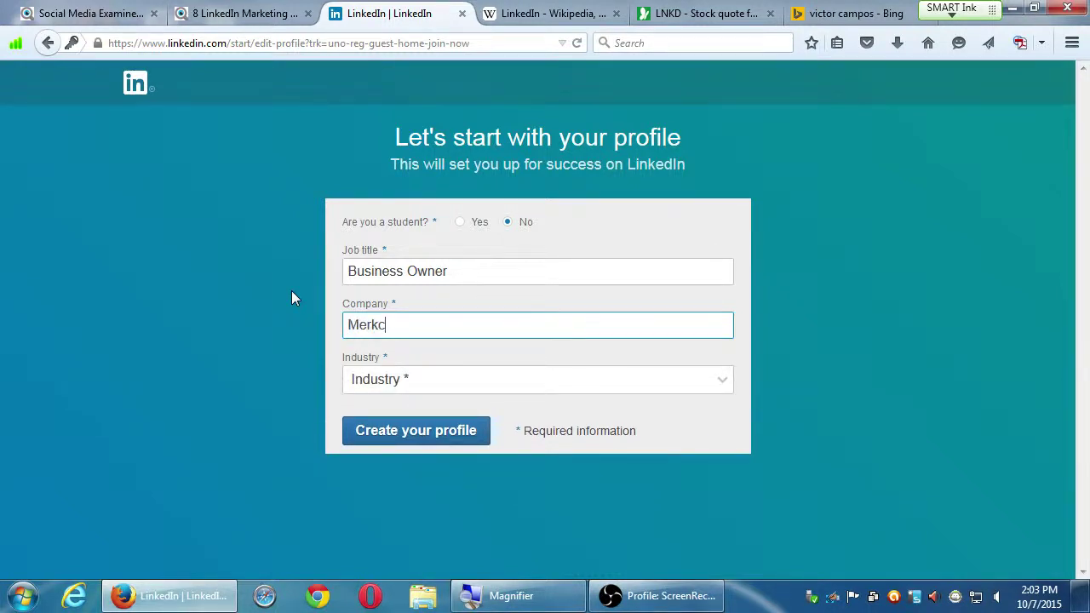
{"action": "key", "text": "BackSpace"}
{"action": "type", "text": "ck"}
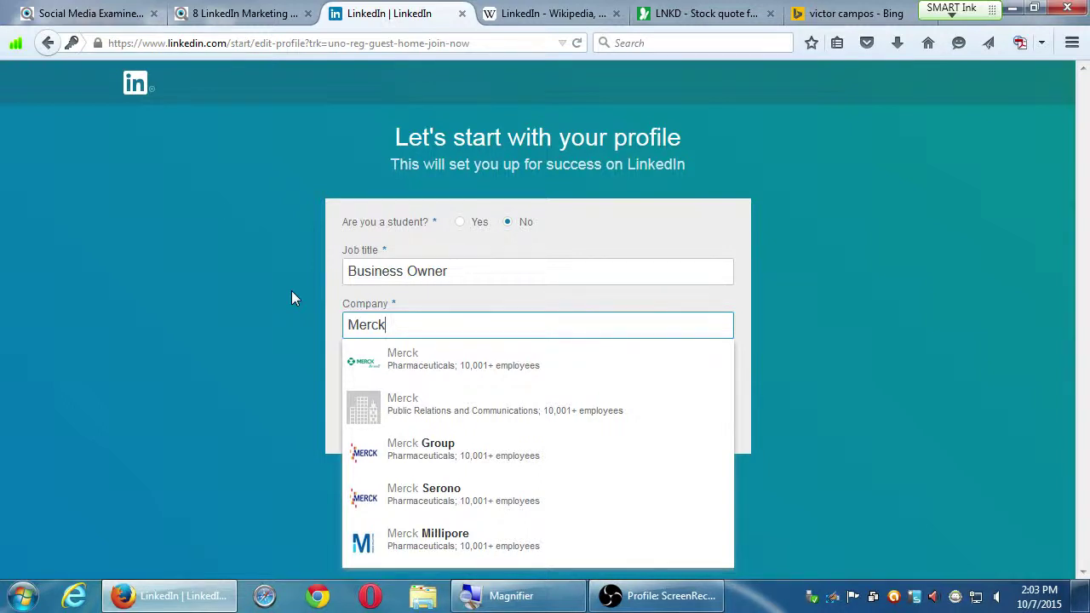
{"action": "key", "text": "BackSpace"}
{"action": "key", "text": "BackSpace"}
{"action": "key", "text": "BackSpace"}
{"action": "key", "text": "BackSpace"}
{"action": "key", "text": "BackSpace"}
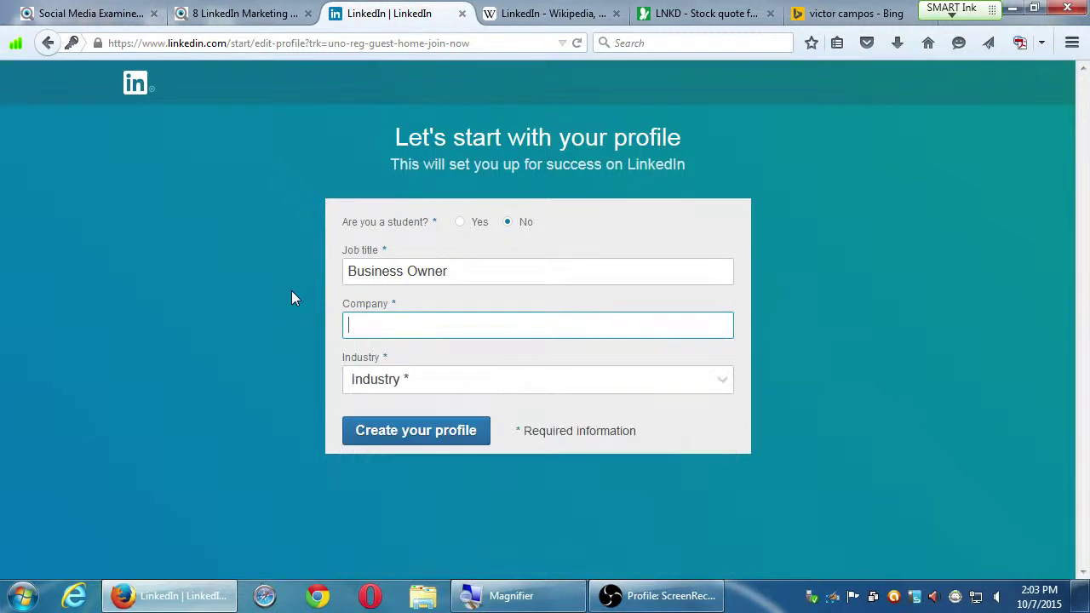
{"action": "type", "text": "Wal-mart"}
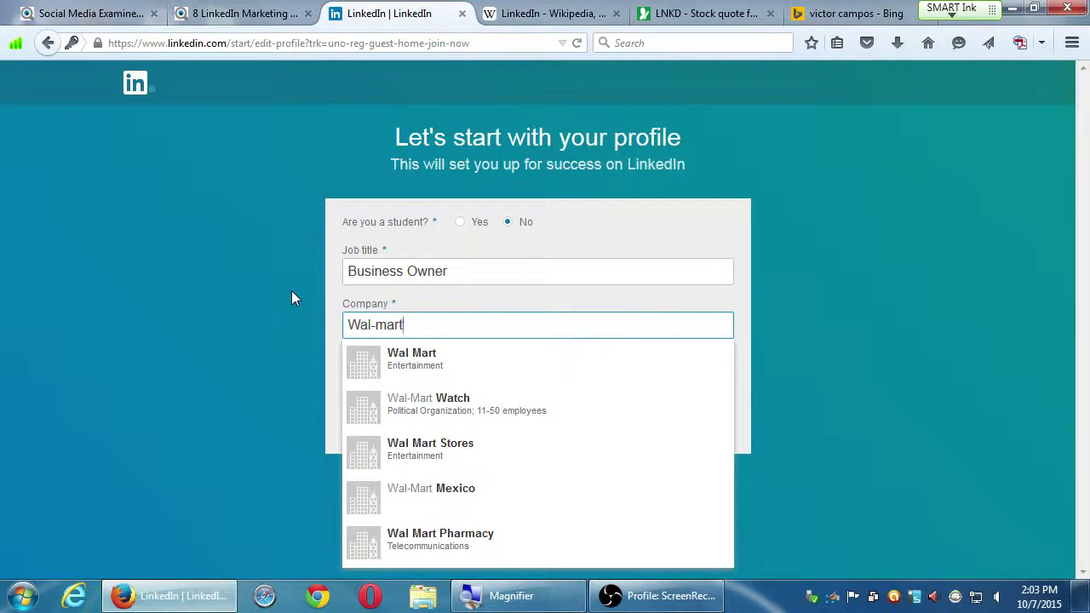
{"action": "key", "text": "BackSpace"}
{"action": "key", "text": "BackSpace"}
{"action": "key", "text": "BackSpace"}
{"action": "key", "text": "BackSpace"}
{"action": "key", "text": "BackSpace"}
{"action": "key", "text": "BackSpace"}
{"action": "key", "text": "BackSpace"}
{"action": "key", "text": "BackSpace"}
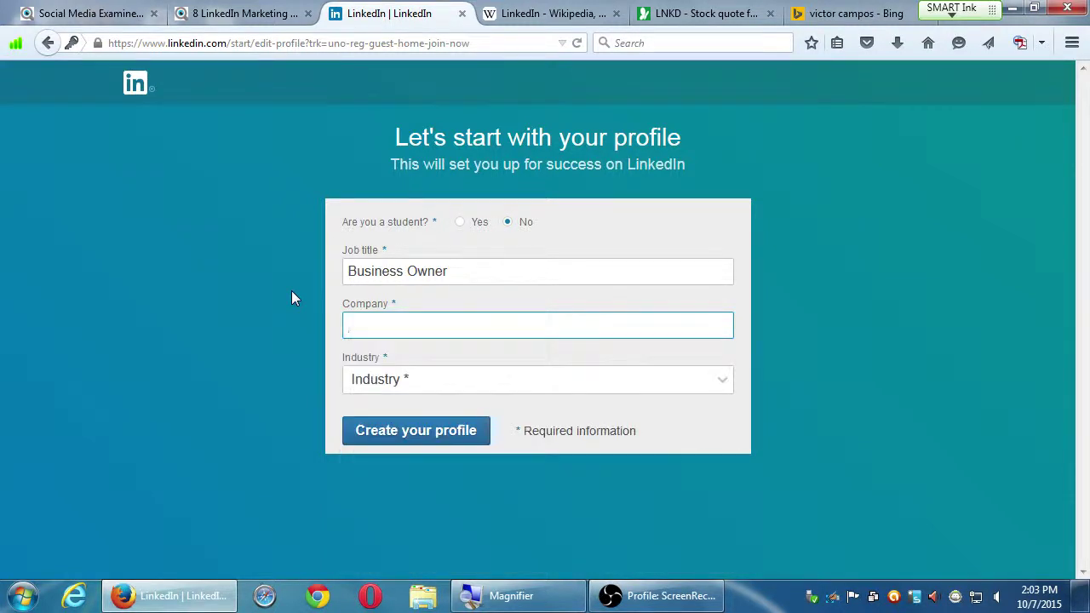
{"action": "type", "text": "PmD Interactive"}
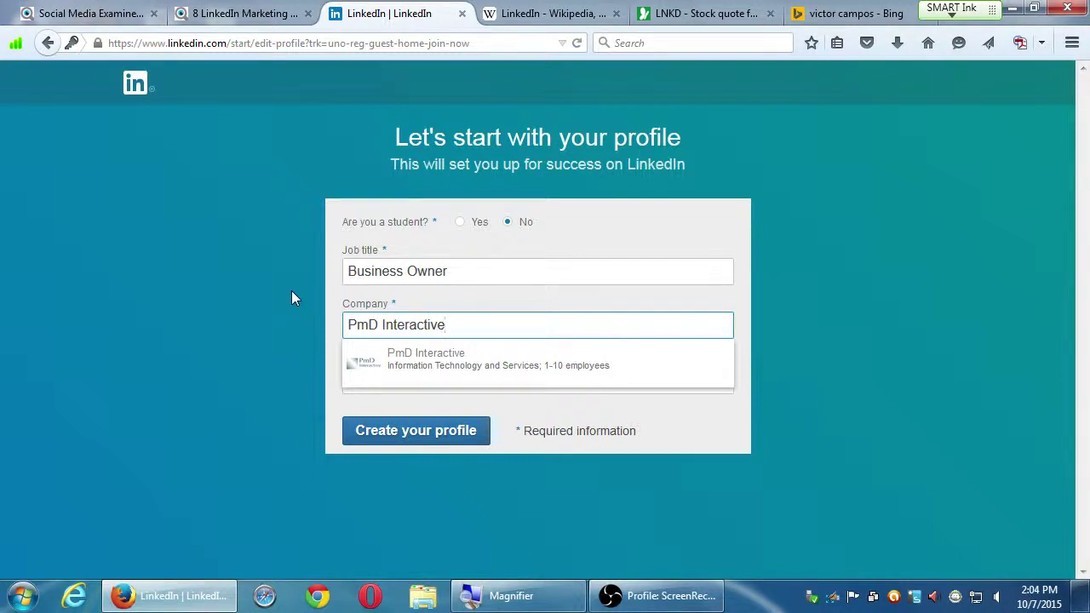
{"action": "key", "text": "BackSpace"}
{"action": "key", "text": "BackSpace"}
{"action": "key", "text": "BackSpace"}
{"action": "key", "text": "BackSpace"}
{"action": "key", "text": "BackSpace"}
{"action": "key", "text": "BackSpace"}
{"action": "key", "text": "BackSpace"}
{"action": "key", "text": "BackSpace"}
{"action": "key", "text": "BackSpace"}
{"action": "key", "text": "BackSpace"}
{"action": "key", "text": "BackSpace"}
{"action": "key", "text": "BackSpace"}
{"action": "key", "text": "BackSpace"}
{"action": "key", "text": "BackSpace"}
{"action": "key", "text": "BackSpace"}
{"action": "type", "text": "Victor's Bakery"}
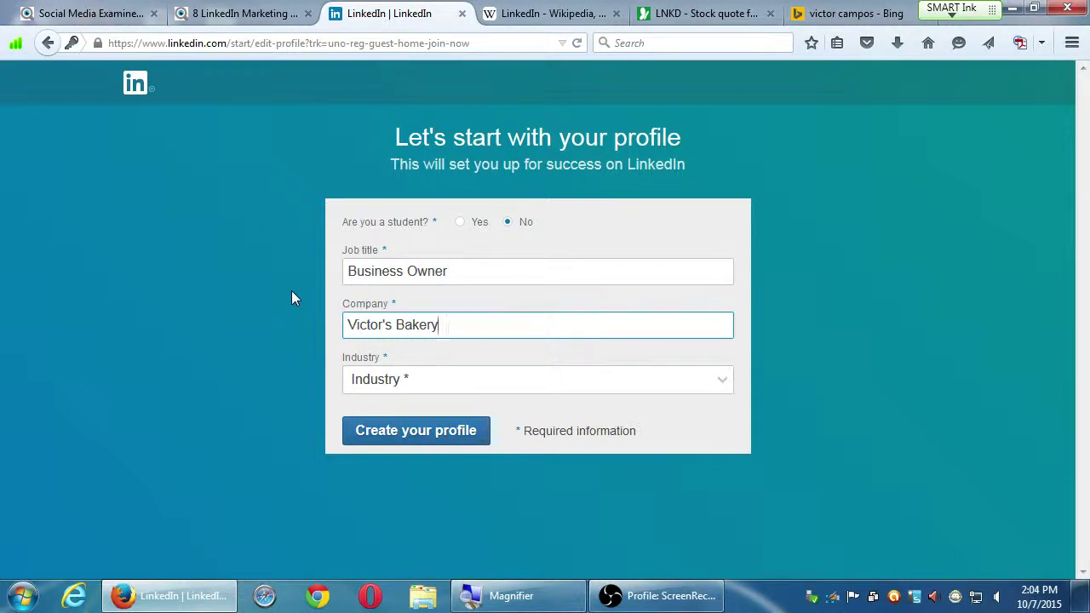
Step: Choose Food & Beverages from the Industry dropdown list
{"action": "left_click", "coordinate": [651, 380]}
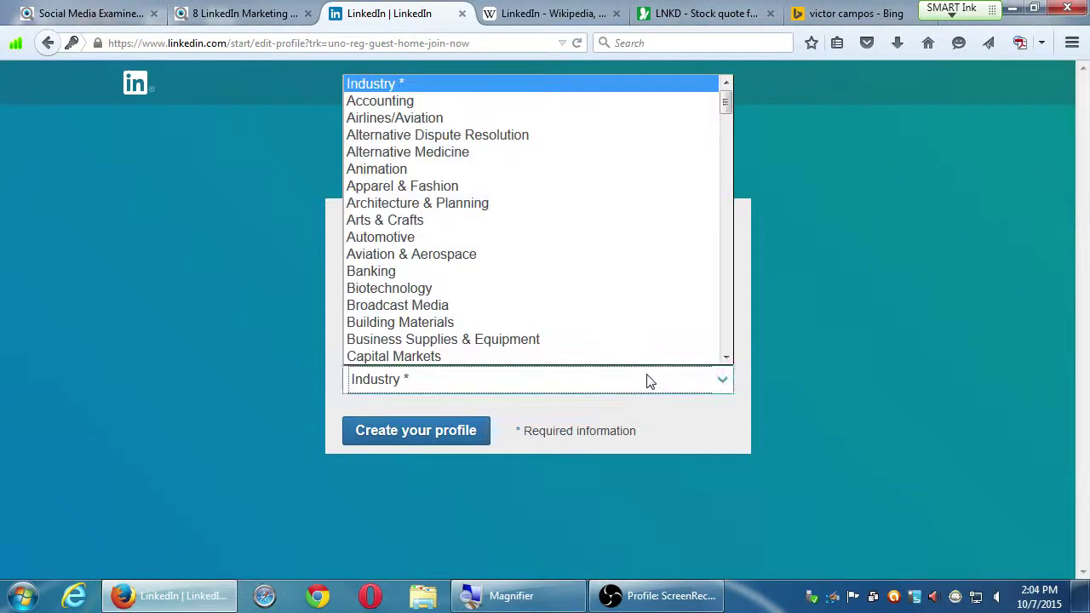
{"action": "left_click", "coordinate": [743, 349]}
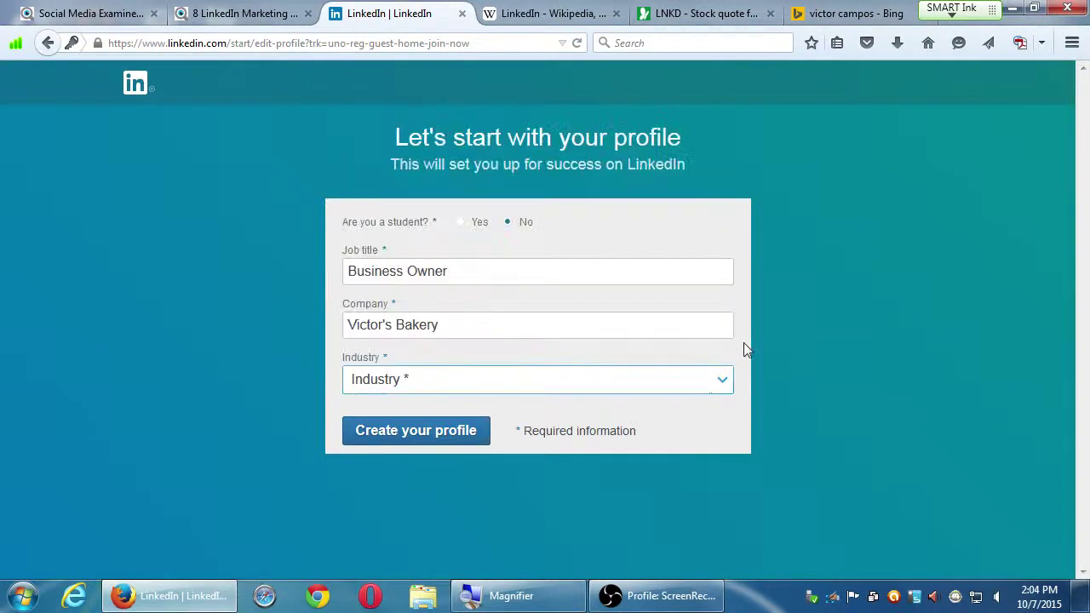
{"action": "left_click_drag", "start_coordinate": [445, 329], "coordinate": [332, 325]}
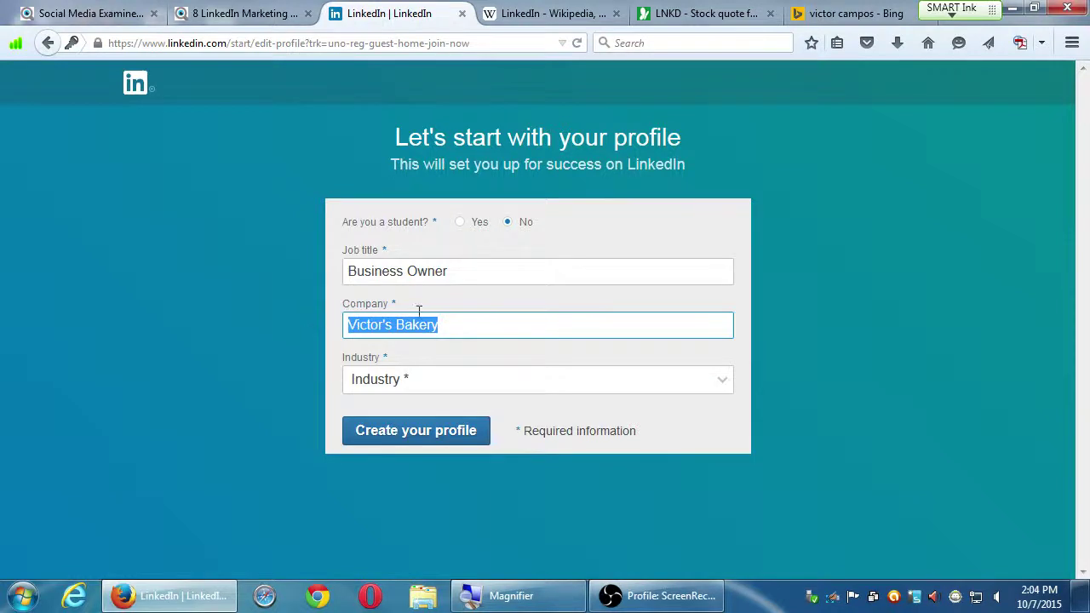
{"action": "left_click", "coordinate": [613, 378]}
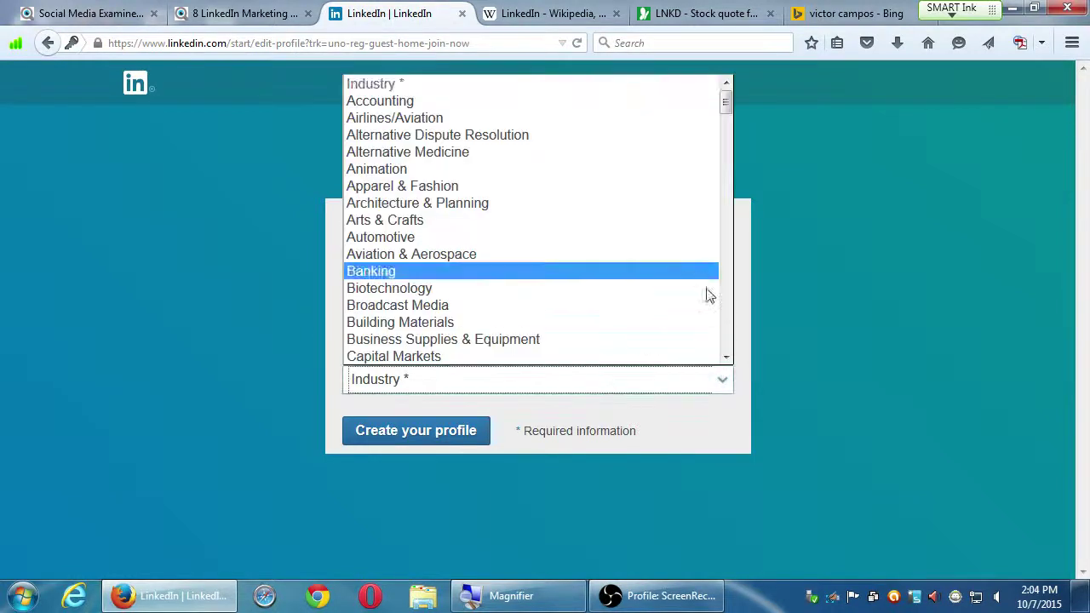
{"action": "scroll", "coordinate": [728, 324], "scroll_direction": "down", "scroll_amount": 1}
{"action": "scroll", "coordinate": [728, 323], "scroll_direction": "down", "scroll_amount": 20}
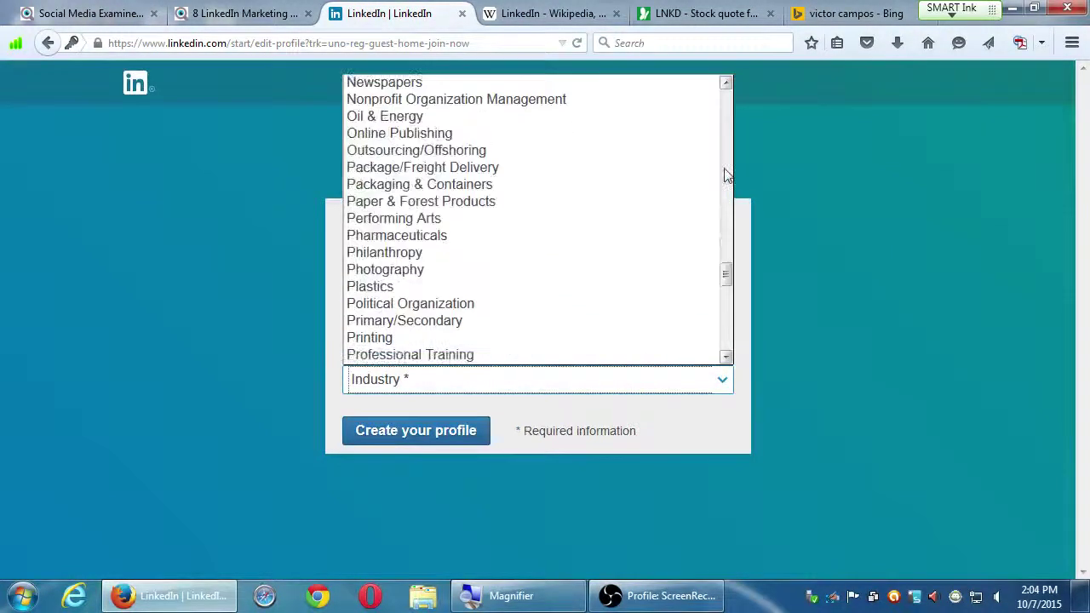
{"action": "scroll", "coordinate": [730, 154], "scroll_direction": "up", "scroll_amount": 5}
{"action": "scroll", "coordinate": [731, 147], "scroll_direction": "up", "scroll_amount": 17}
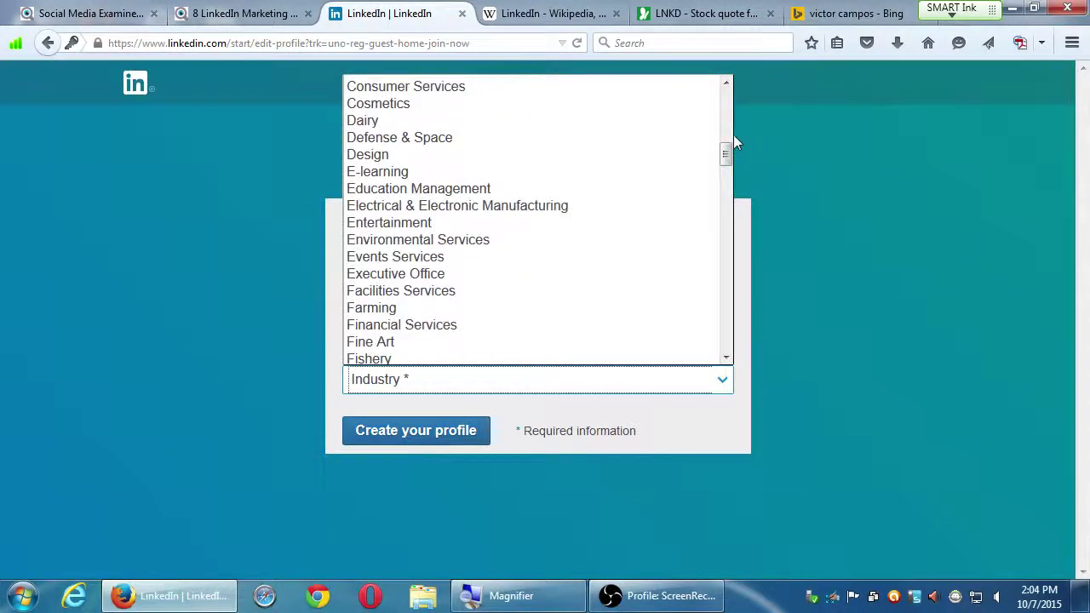
{"action": "scroll", "coordinate": [725, 86], "scroll_direction": "up", "scroll_amount": 3}
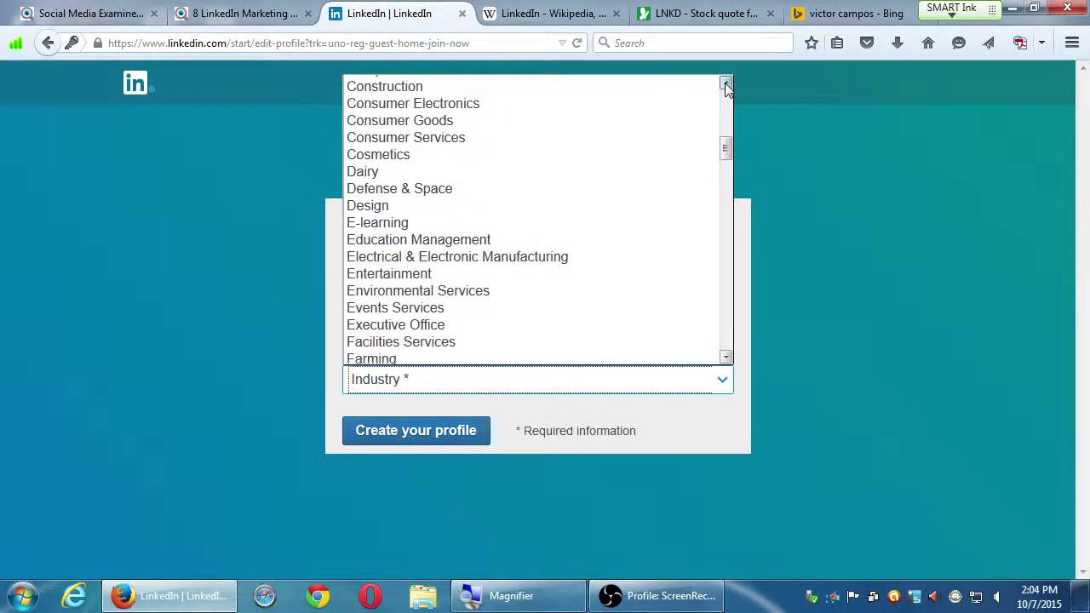
{"action": "scroll", "coordinate": [725, 86], "scroll_direction": "up", "scroll_amount": 9}
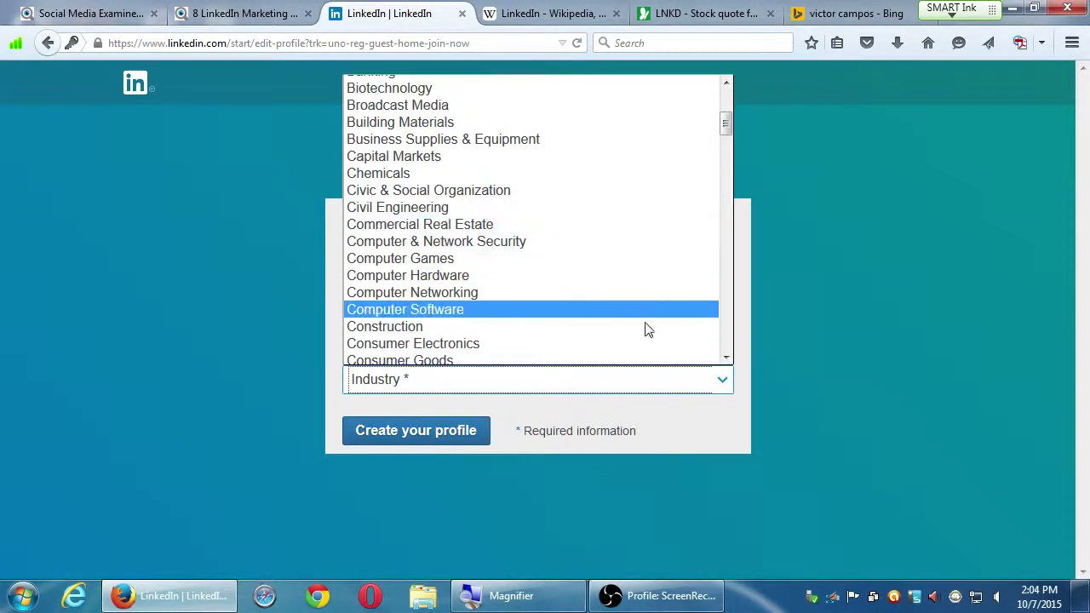
{"action": "scroll", "coordinate": [727, 347], "scroll_direction": "down", "scroll_amount": 5}
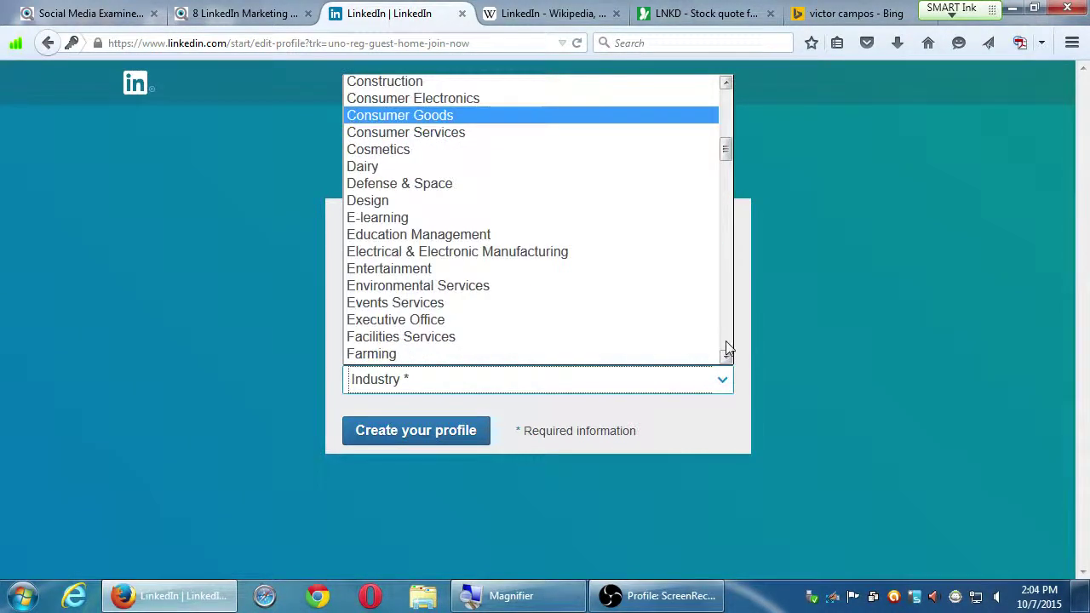
{"action": "scroll", "coordinate": [726, 360], "scroll_direction": "down", "scroll_amount": 2}
{"action": "scroll", "coordinate": [726, 359], "scroll_direction": "down", "scroll_amount": 1}
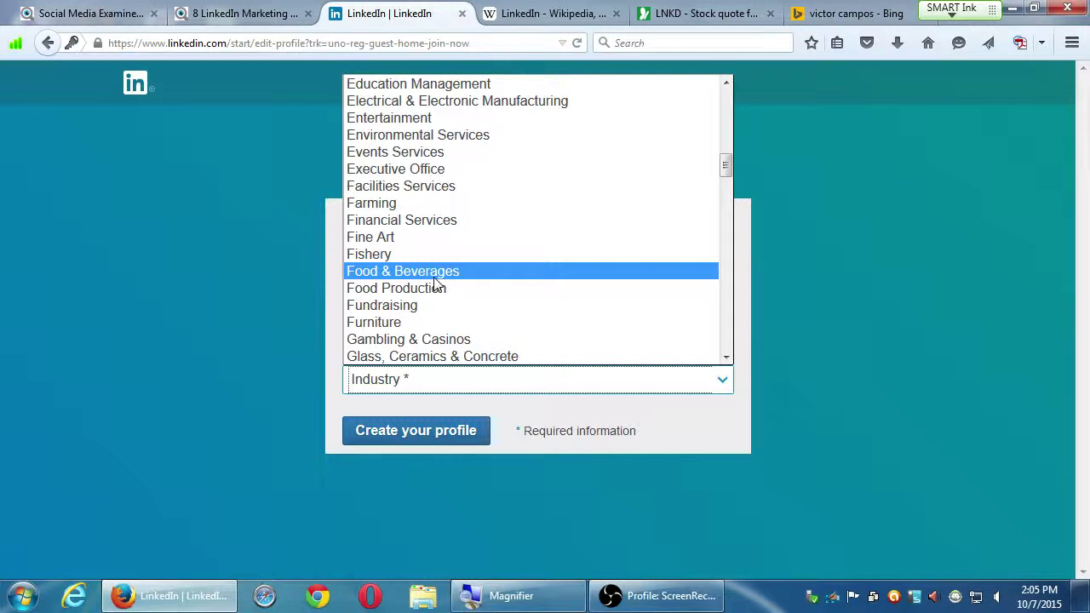
{"action": "left_click", "coordinate": [441, 276]}
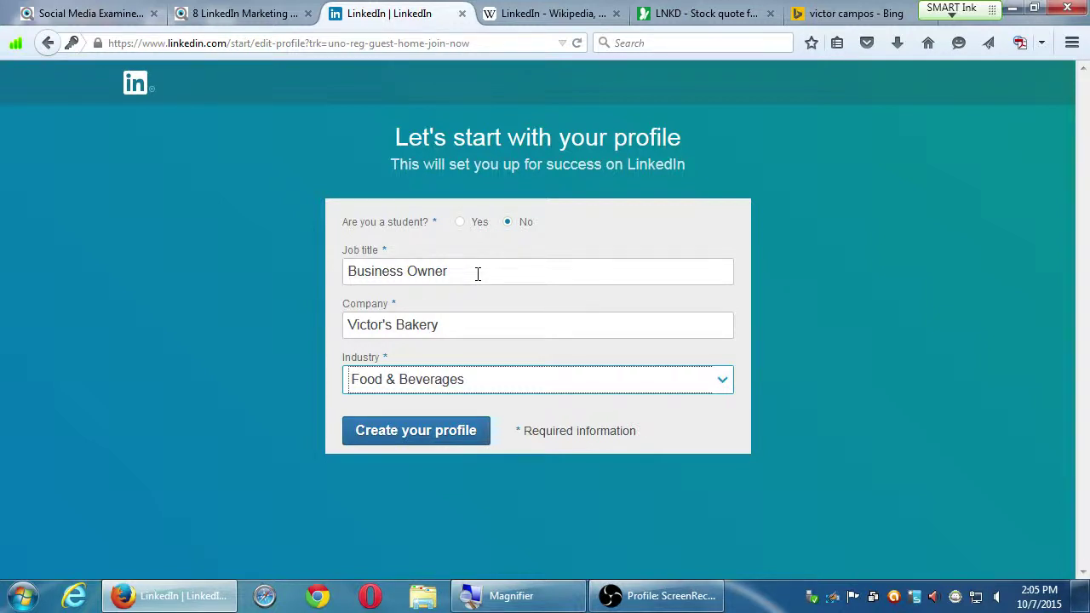
Step: Create the profile and choose 'Build my professional network' as the main goal
{"action": "left_click", "coordinate": [461, 431]}
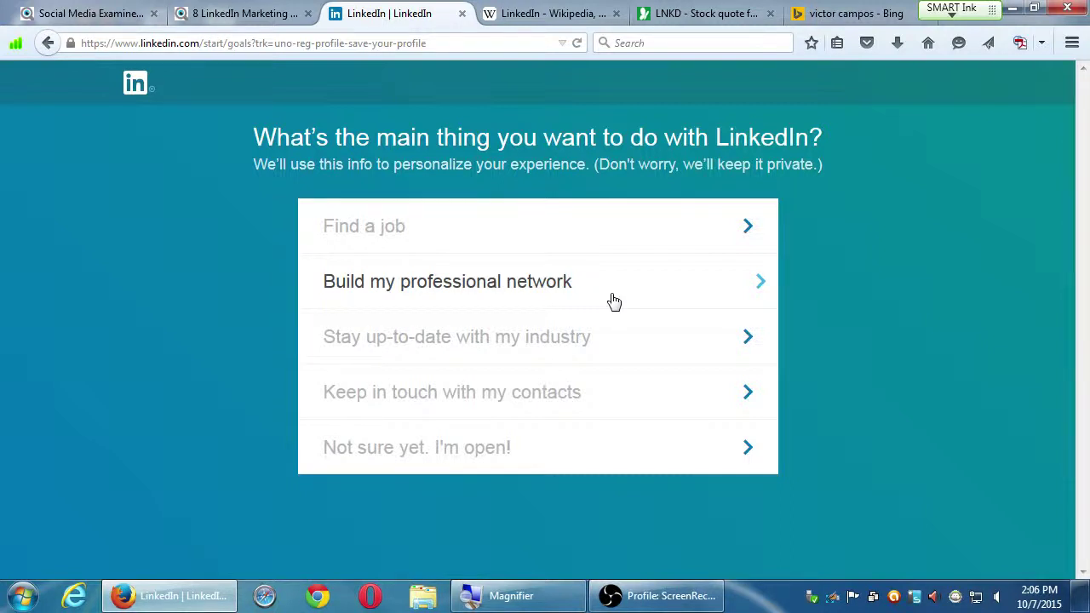
{"action": "left_click", "coordinate": [612, 298]}
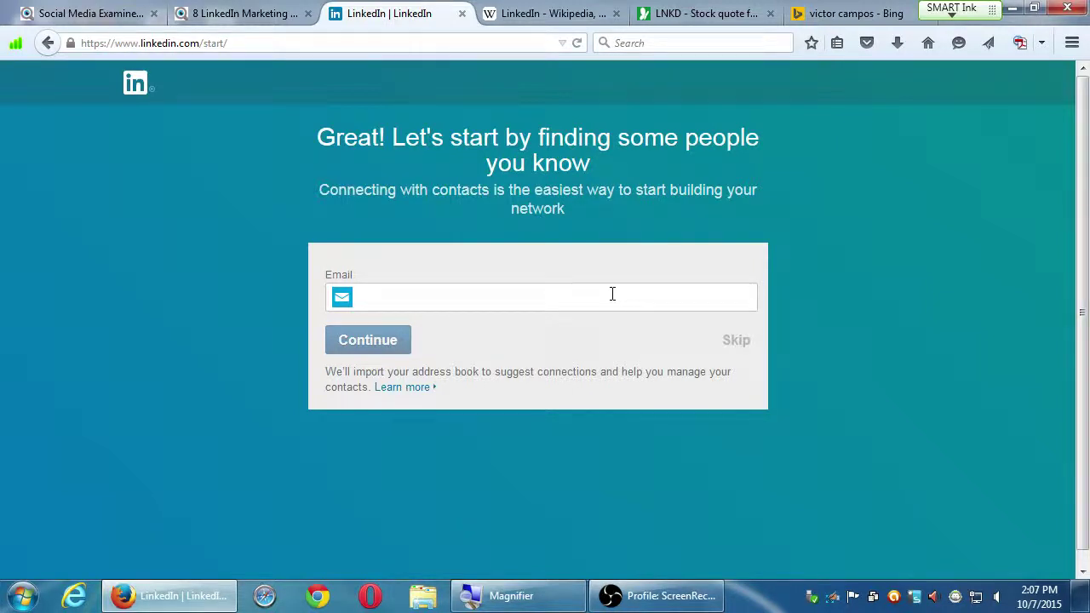
Step: Skip the step of finding people you know by e-mail
{"action": "left_click", "coordinate": [737, 341]}
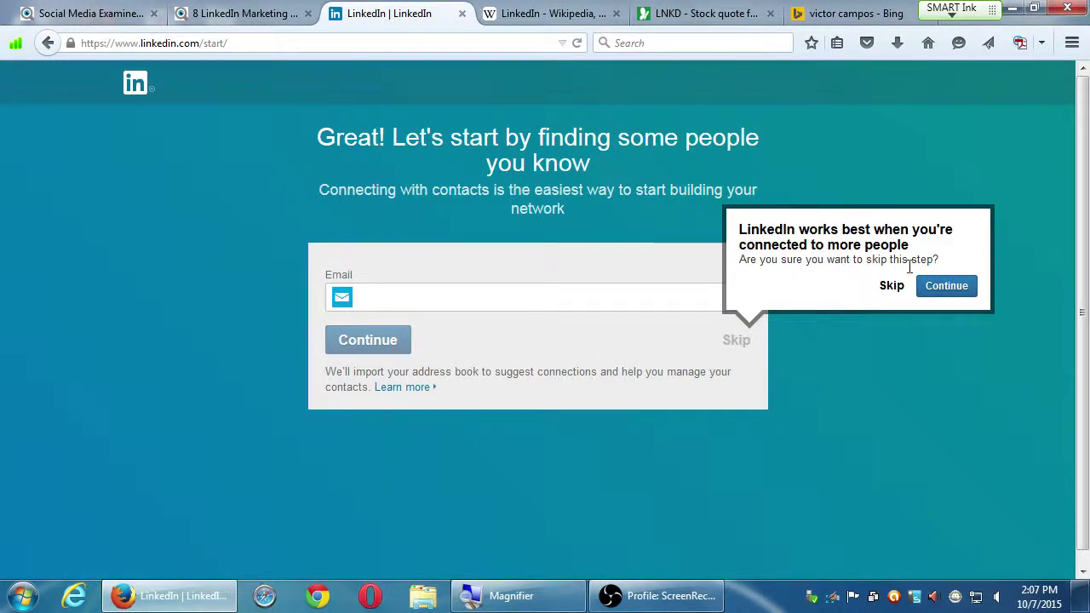
Step: Confirm skipping the contacts step, then select the page's web address
{"action": "left_click", "coordinate": [890, 286]}
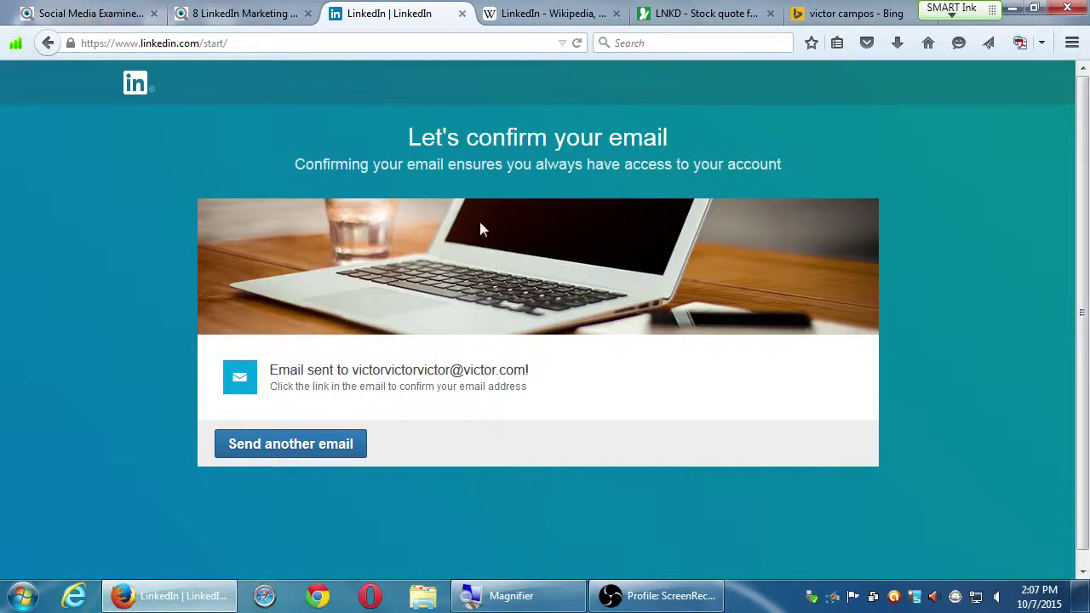
{"action": "left_click", "coordinate": [272, 46]}
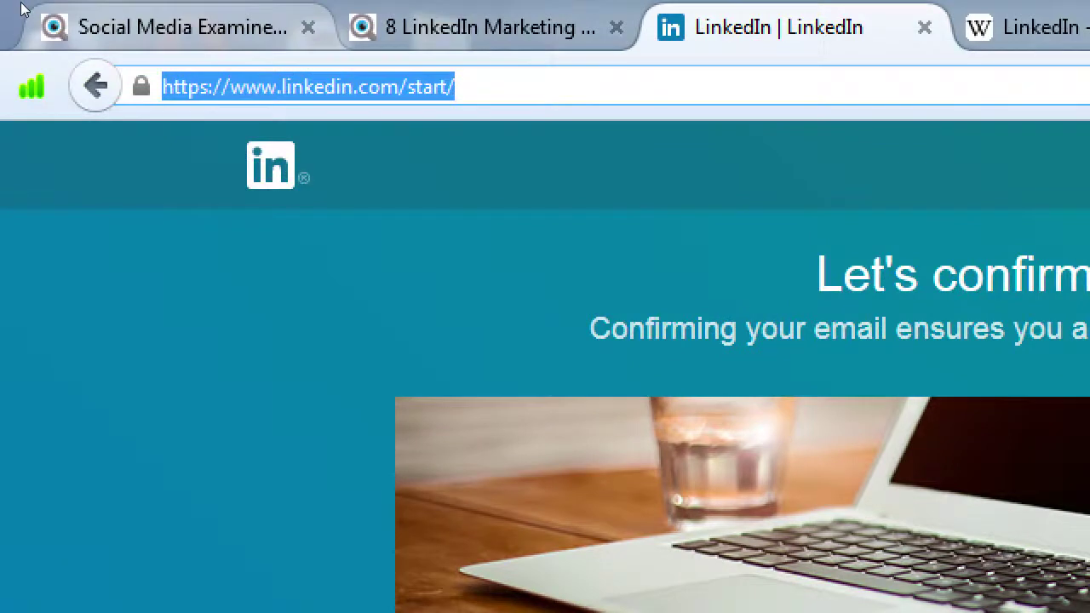
Step: Trim 'start/' from the address so the LinkedIn homepage loads
{"action": "key", "text": "End"}
{"action": "key", "text": "BackSpace"}
{"action": "key", "text": "BackSpace"}
{"action": "key", "text": "BackSpace"}
{"action": "key", "text": "BackSpace"}
{"action": "key", "text": "BackSpace"}
{"action": "key", "text": "BackSpace"}
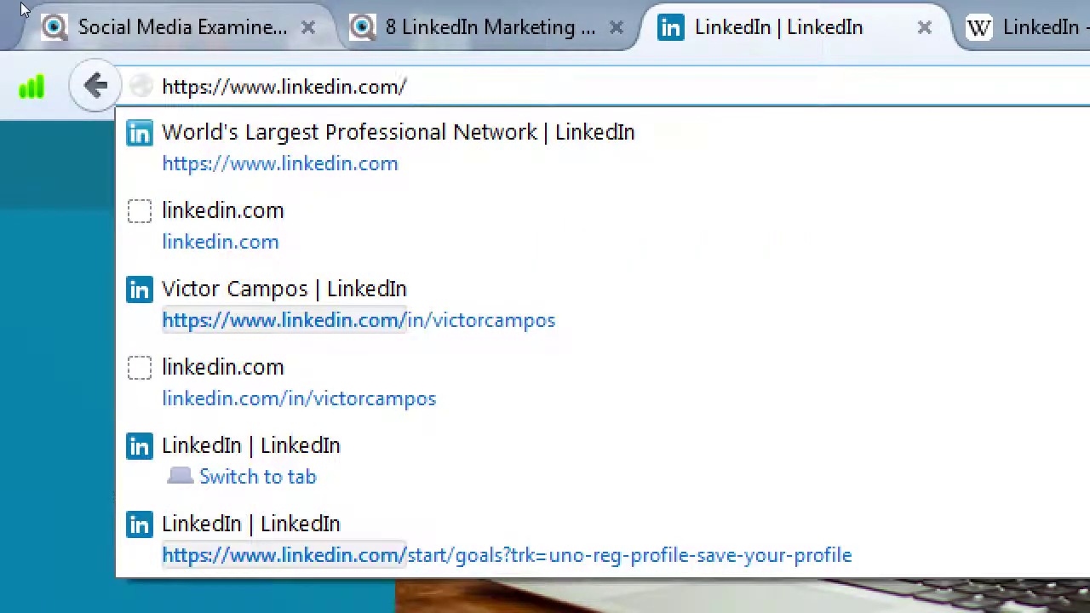
{"action": "key", "text": "Return"}
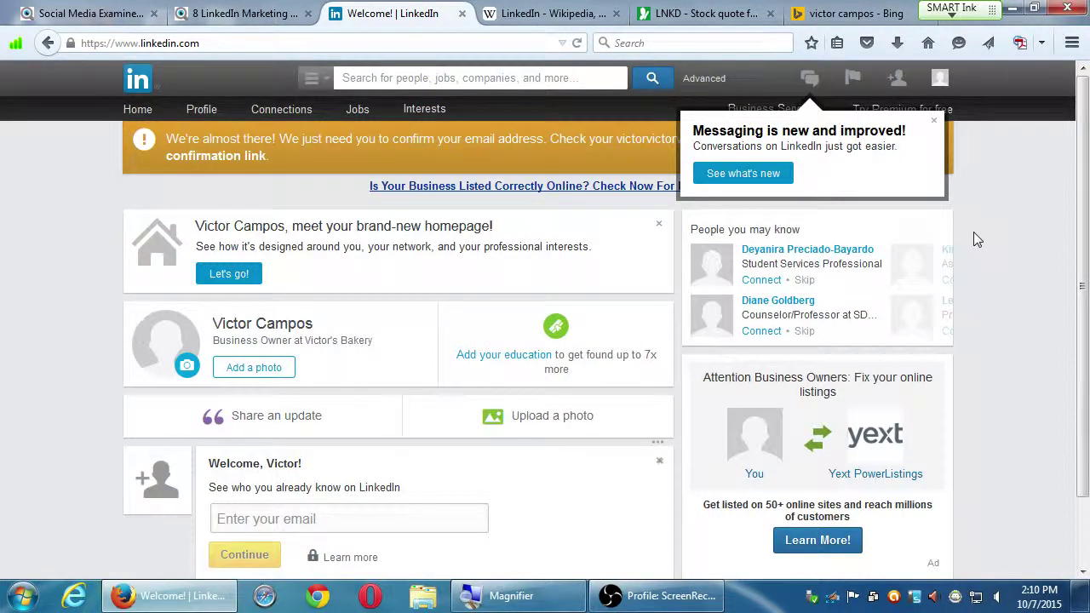
Step: Close the LinkedIn Wikipedia, LNKD stock-quote and Bing tabs
{"action": "left_click", "coordinate": [615, 14]}
{"action": "left_click", "coordinate": [617, 13]}
{"action": "left_click", "coordinate": [617, 13]}
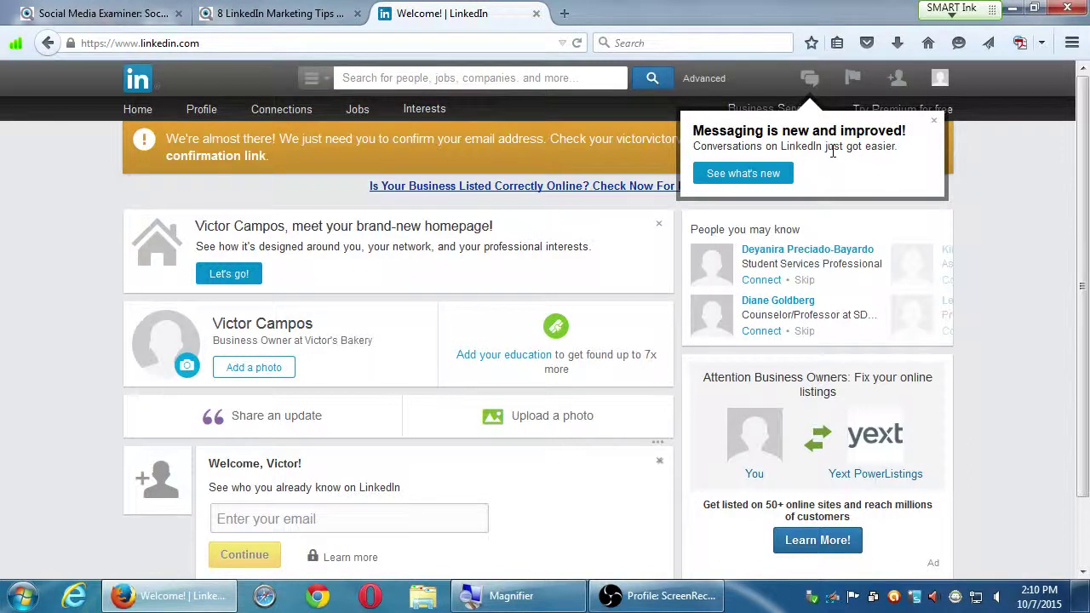
Step: Dismiss the messaging announcement and scroll the home feed to its last update and back up
{"action": "left_click", "coordinate": [935, 121]}
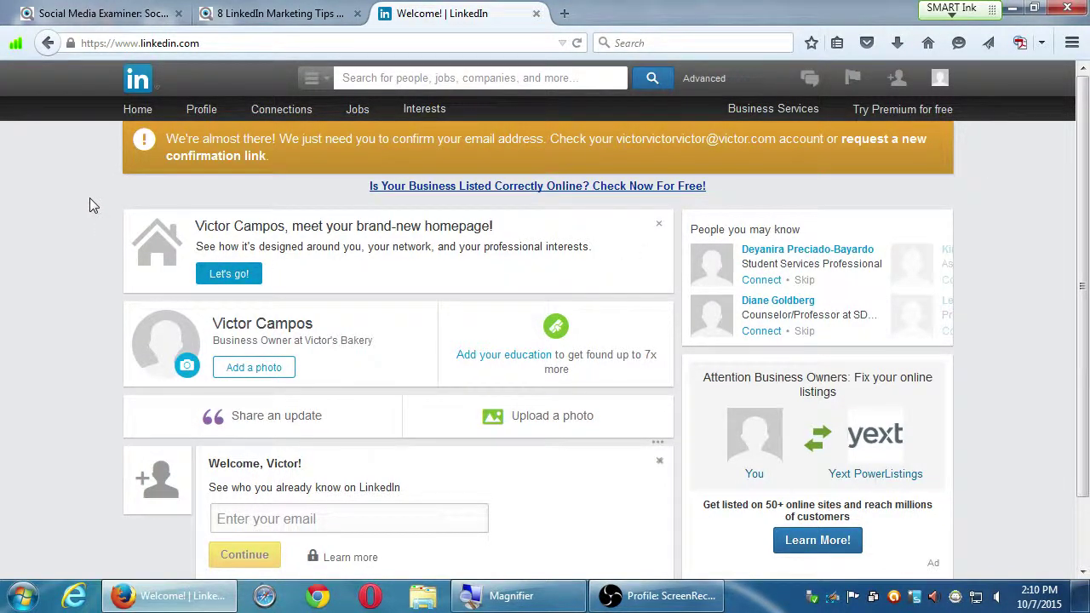
{"action": "scroll", "coordinate": [146, 226], "scroll_direction": "down", "scroll_amount": 1}
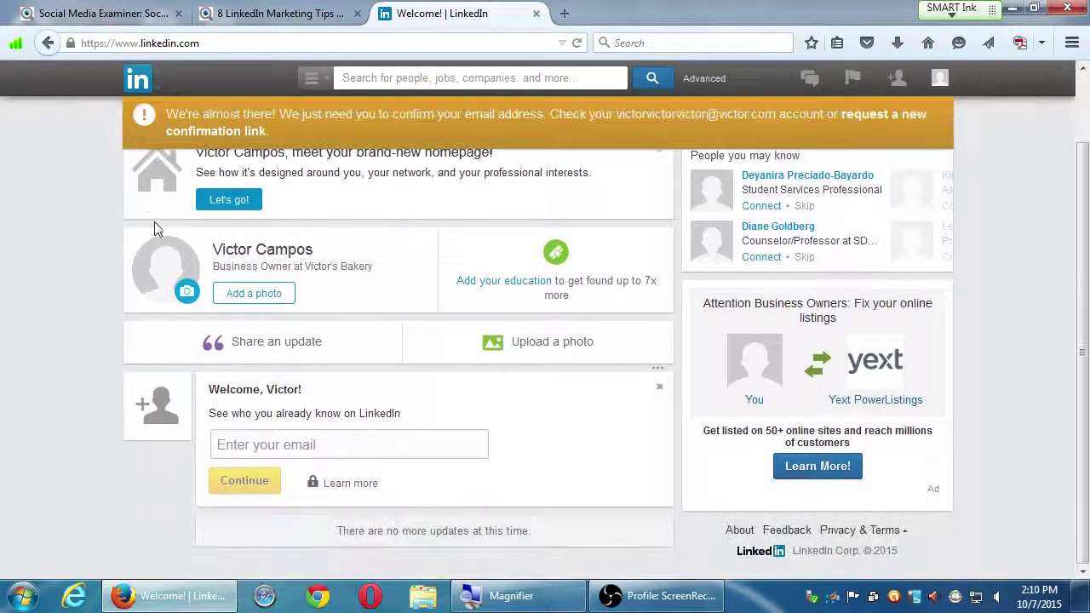
{"action": "scroll", "coordinate": [157, 228], "scroll_direction": "up", "scroll_amount": 1}
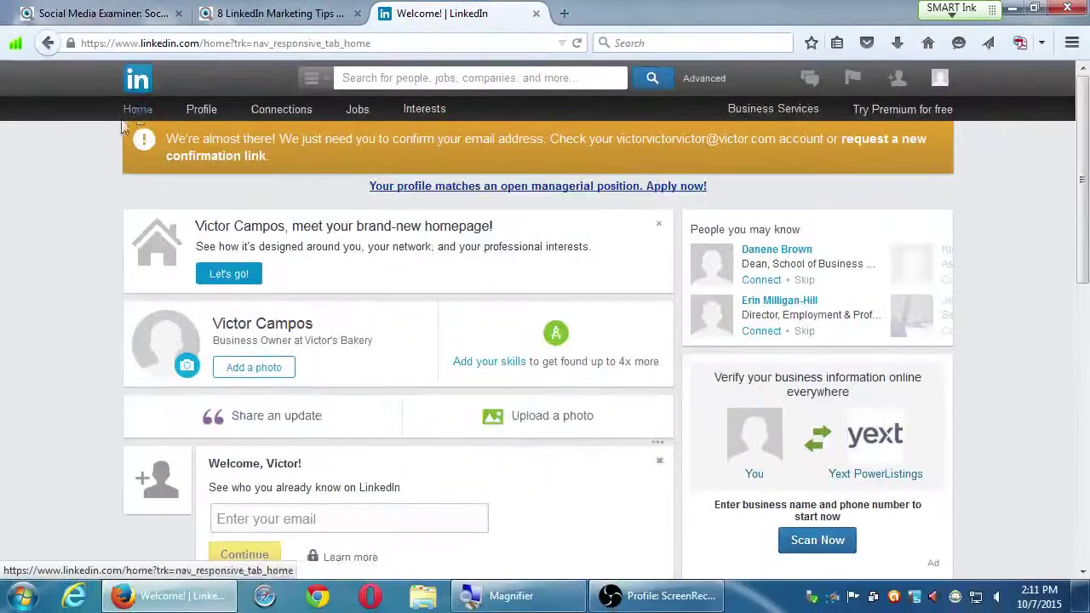
{"action": "scroll", "coordinate": [108, 391], "scroll_direction": "down", "scroll_amount": 7}
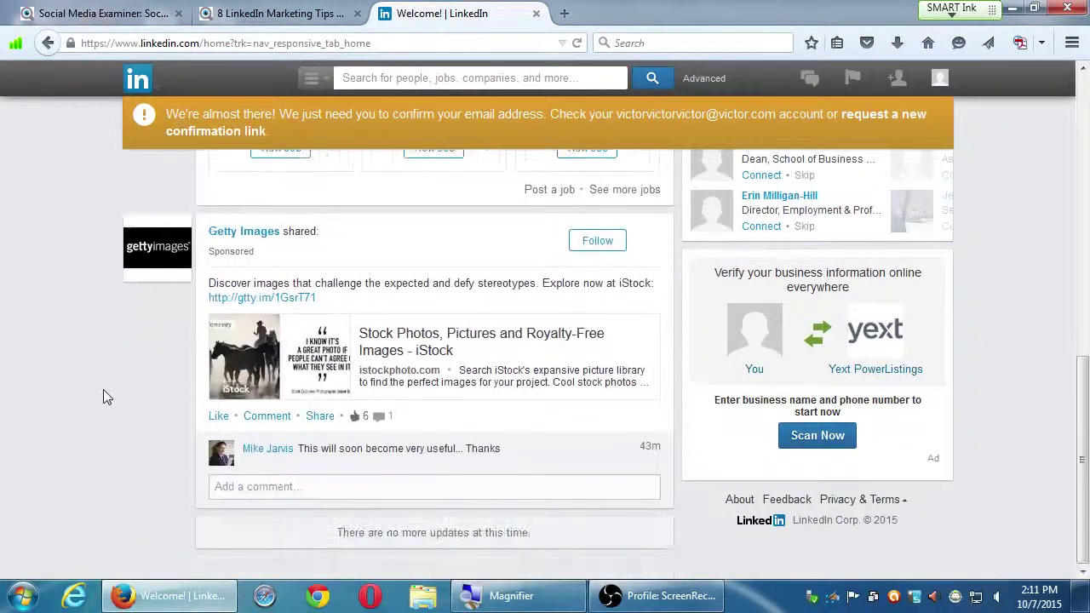
{"action": "scroll", "coordinate": [103, 389], "scroll_direction": "up", "scroll_amount": 7}
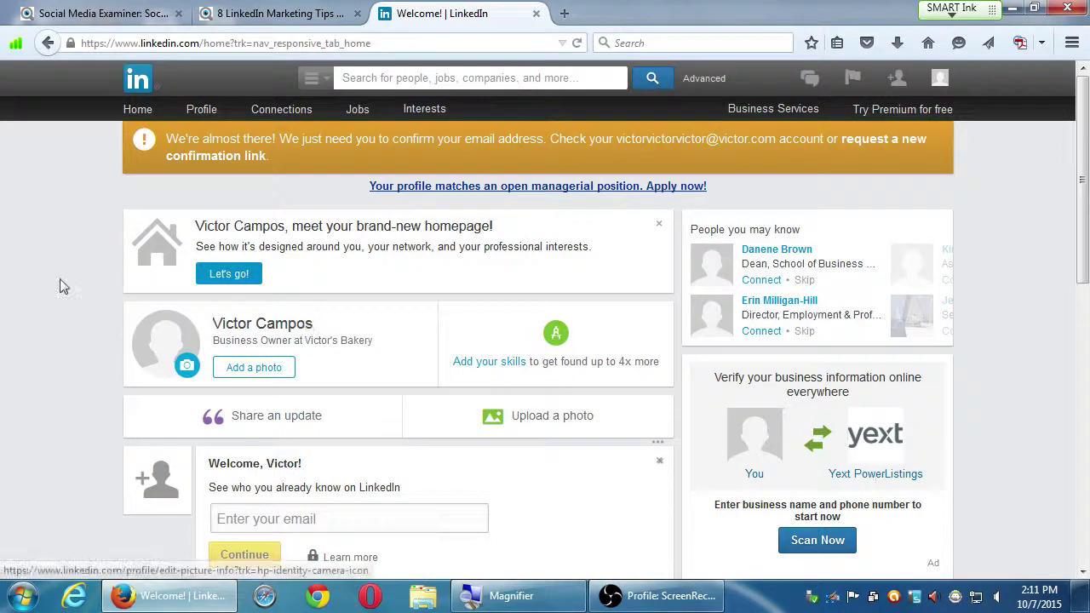
Step: Open Edit Profile from the Profile menu and scroll down to the Business Owner experience entry and back
{"action": "mouse_move", "coordinate": [195, 111]}
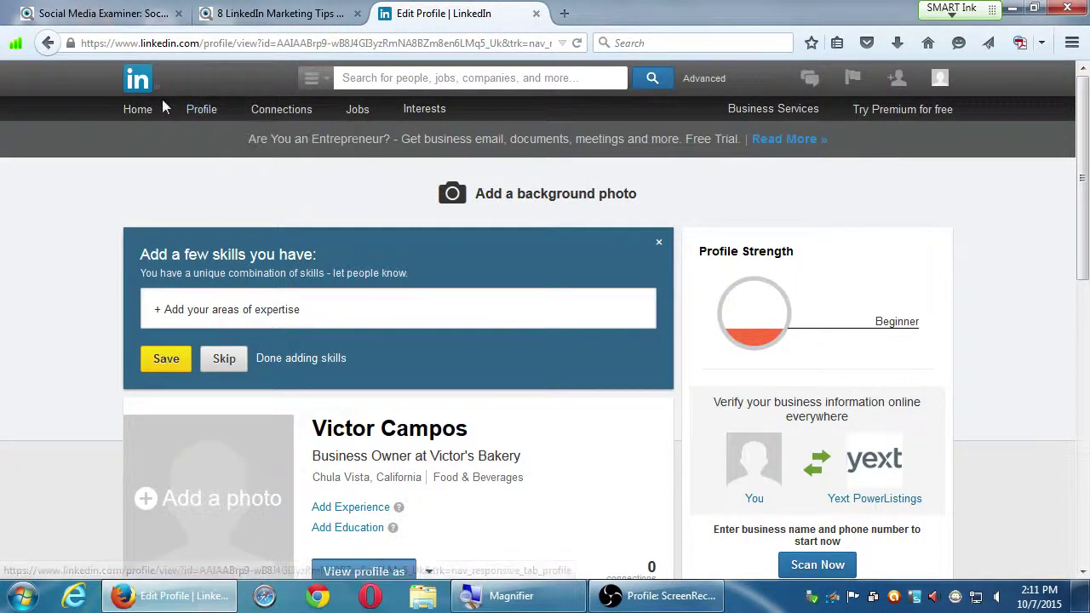
{"action": "scroll", "coordinate": [151, 340], "scroll_direction": "down", "scroll_amount": 3}
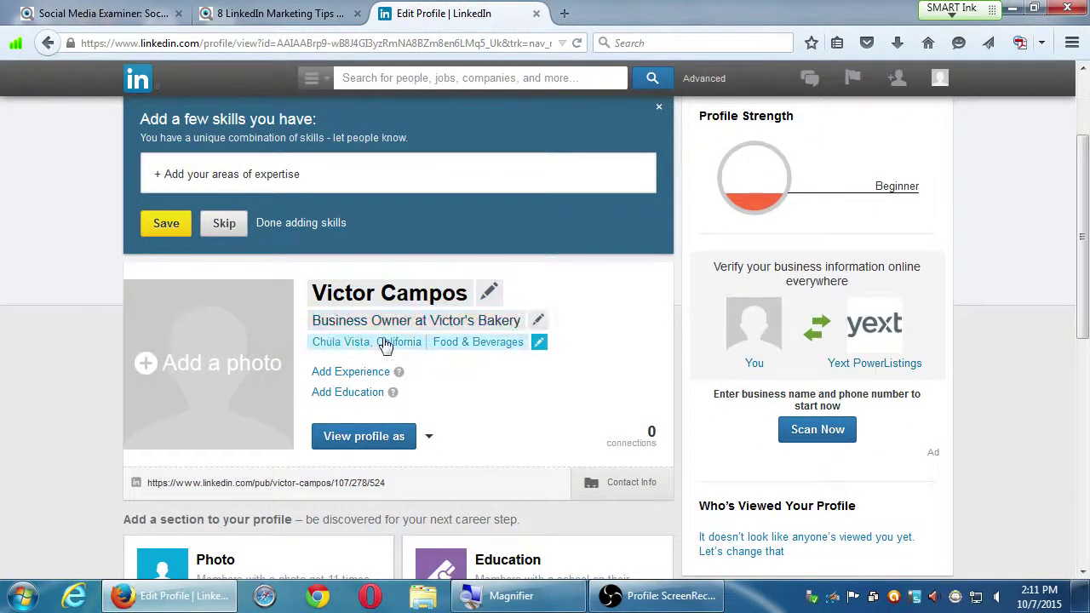
{"action": "scroll", "coordinate": [39, 398], "scroll_direction": "down", "scroll_amount": 3}
{"action": "scroll", "coordinate": [39, 398], "scroll_direction": "down", "scroll_amount": 3}
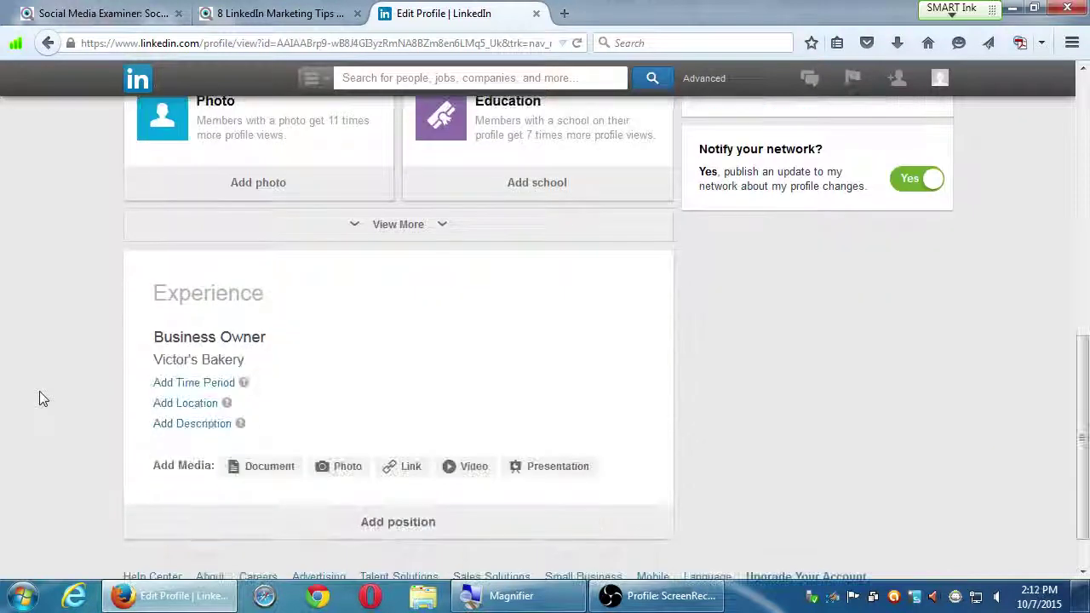
{"action": "scroll", "coordinate": [39, 399], "scroll_direction": "up", "scroll_amount": 2}
{"action": "scroll", "coordinate": [39, 391], "scroll_direction": "up", "scroll_amount": 5}
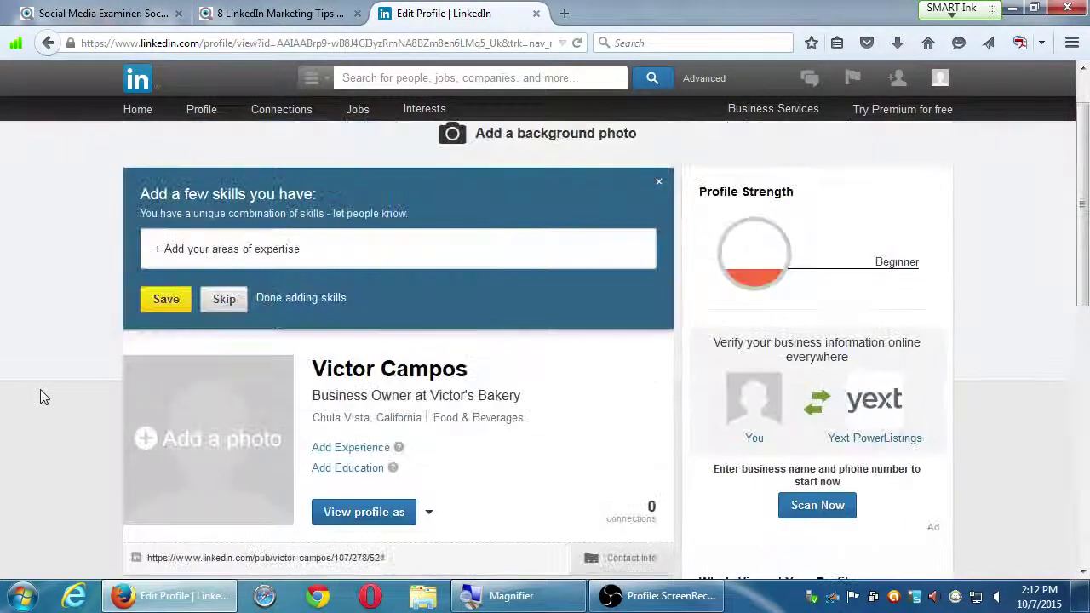
{"action": "scroll", "coordinate": [40, 389], "scroll_direction": "down", "scroll_amount": 3}
{"action": "scroll", "coordinate": [40, 390], "scroll_direction": "up", "scroll_amount": 3}
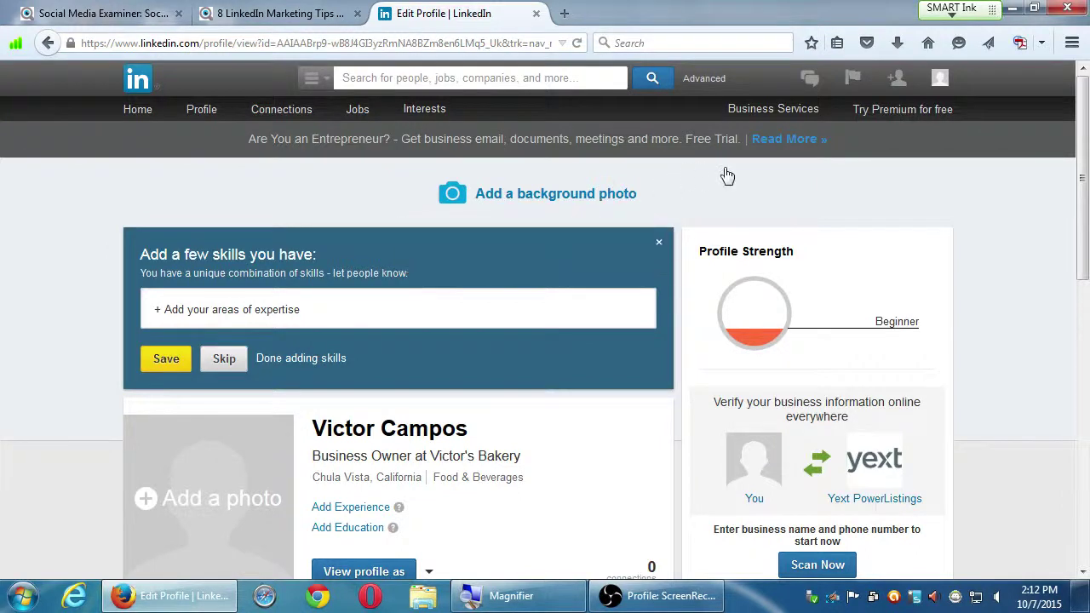
{"action": "left_click", "coordinate": [528, 195]}
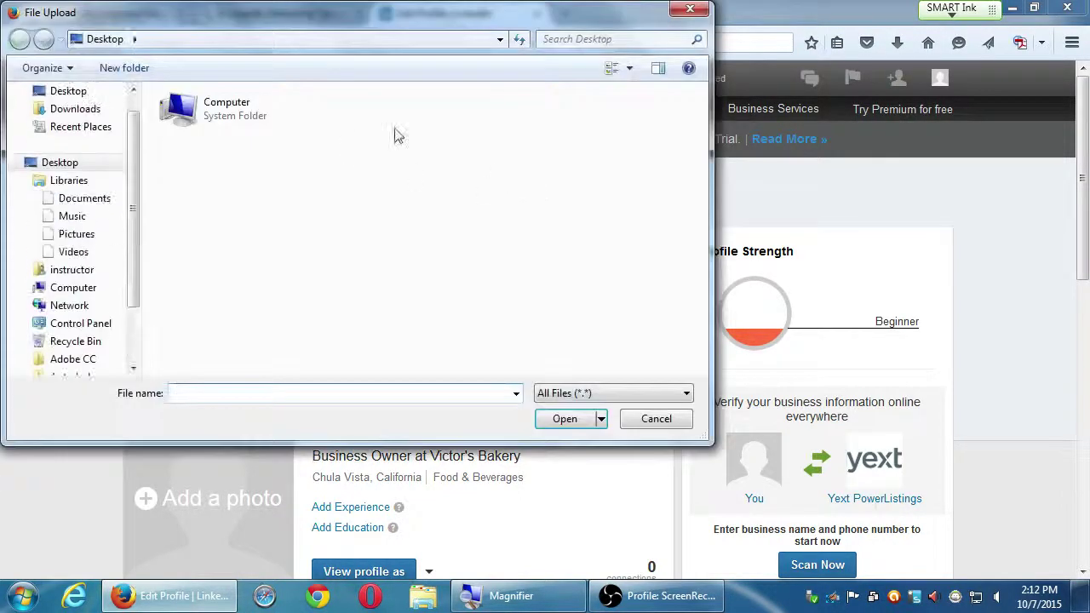
{"action": "left_click", "coordinate": [655, 416]}
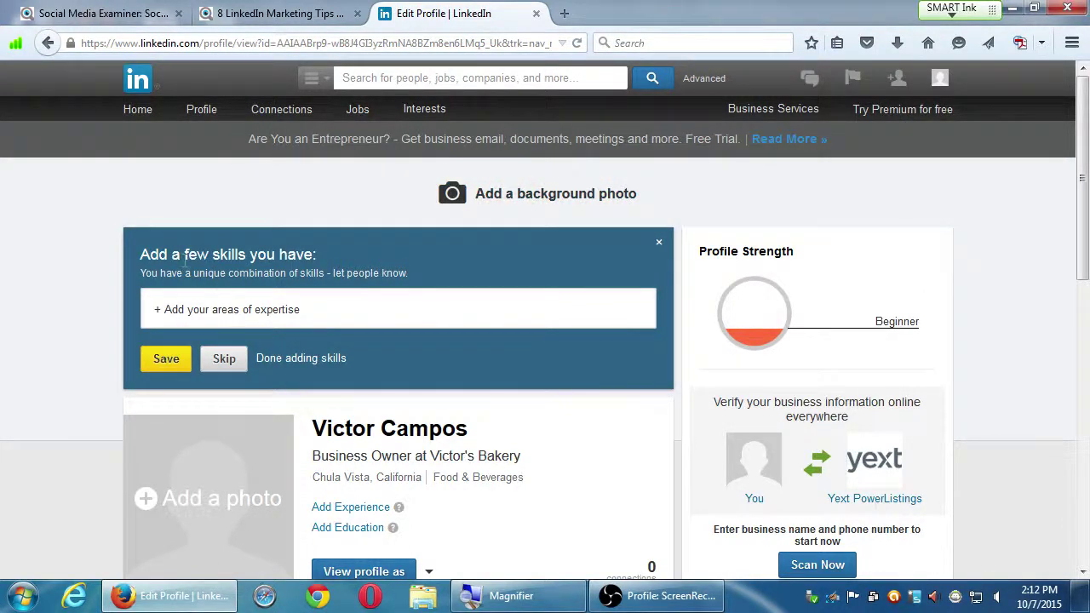
{"action": "left_click_drag", "start_coordinate": [160, 254], "coordinate": [268, 254]}
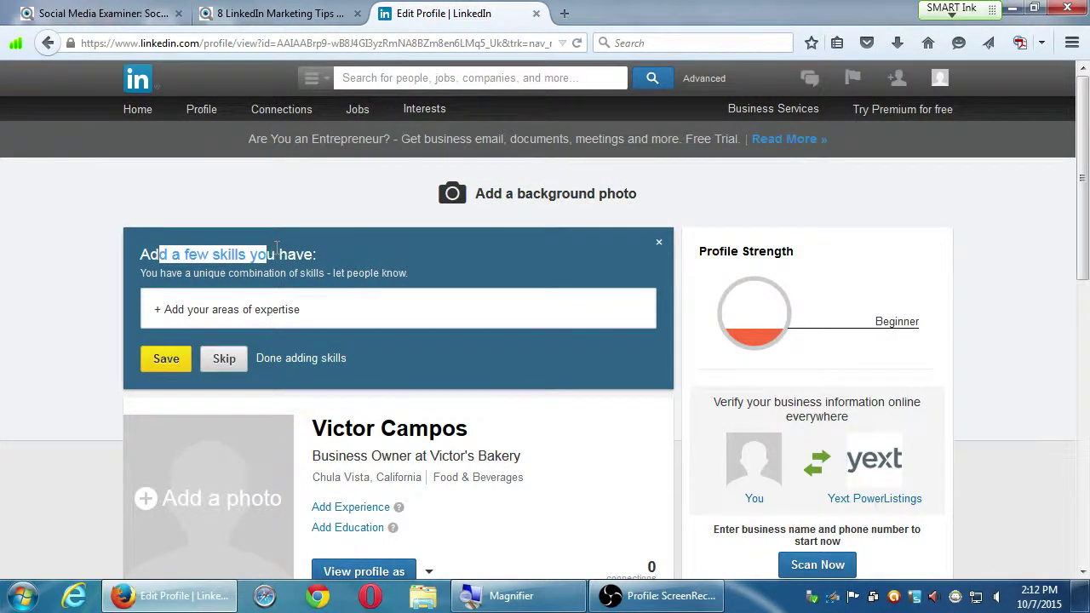
{"action": "left_click", "coordinate": [278, 256]}
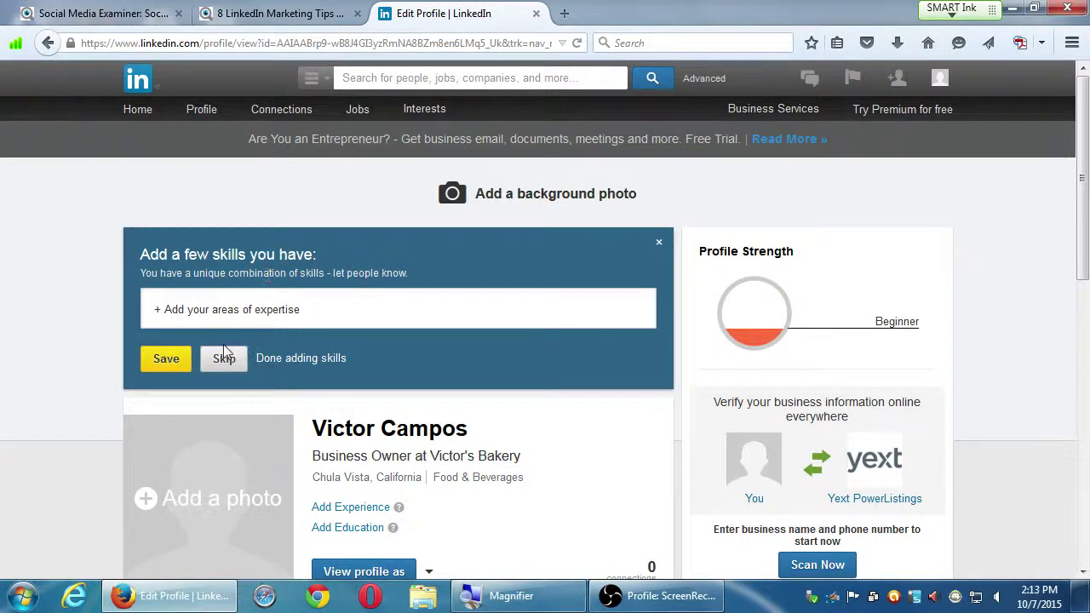
{"action": "scroll", "coordinate": [736, 278], "scroll_direction": "down", "scroll_amount": 1}
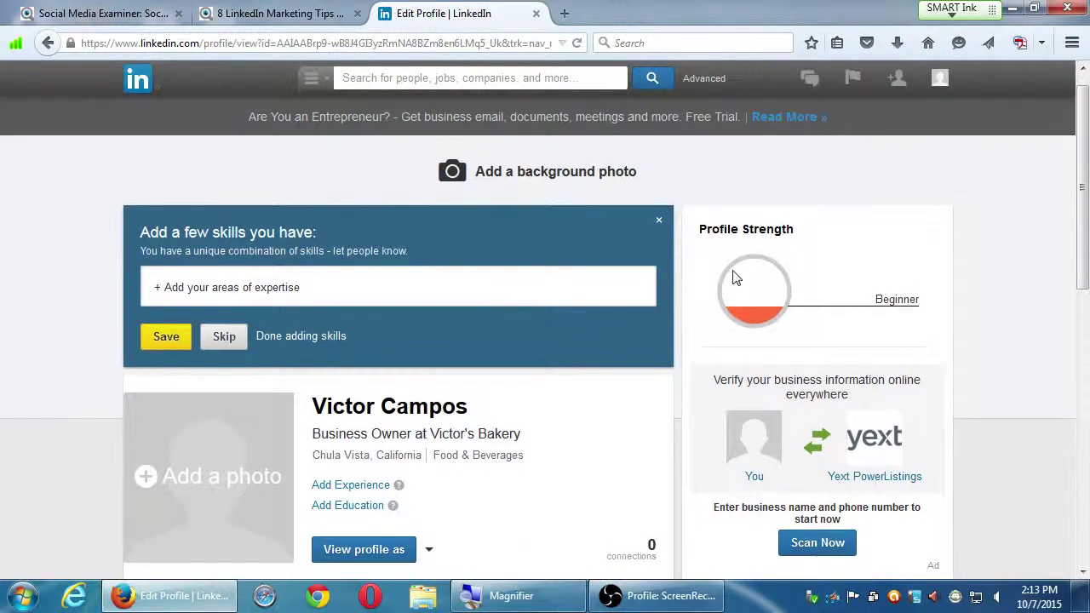
{"action": "scroll", "coordinate": [766, 296], "scroll_direction": "up", "scroll_amount": 1}
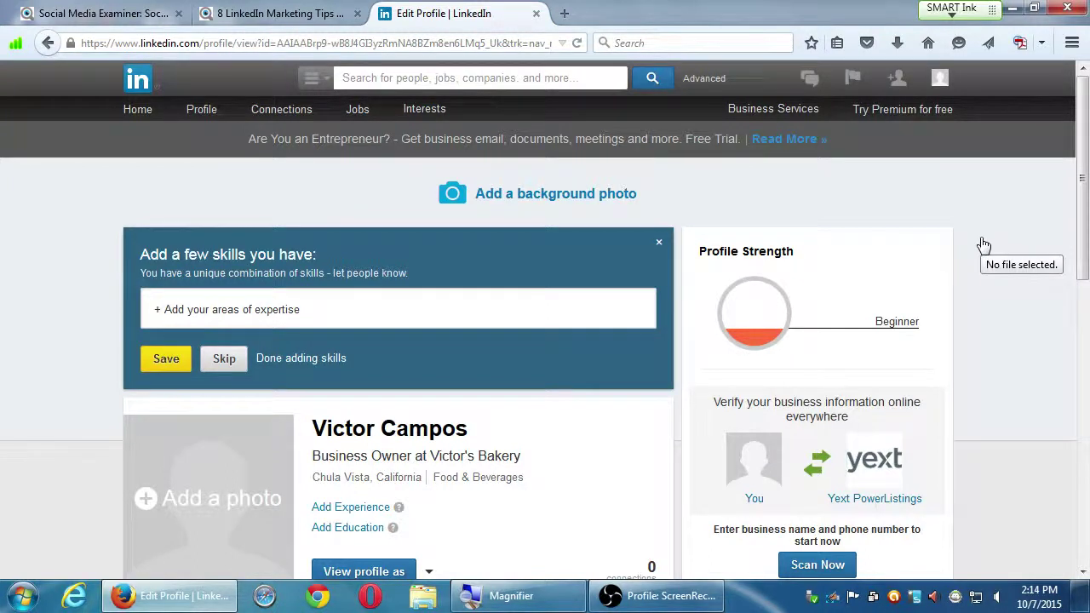
{"action": "scroll", "coordinate": [1021, 286], "scroll_direction": "down", "scroll_amount": 3}
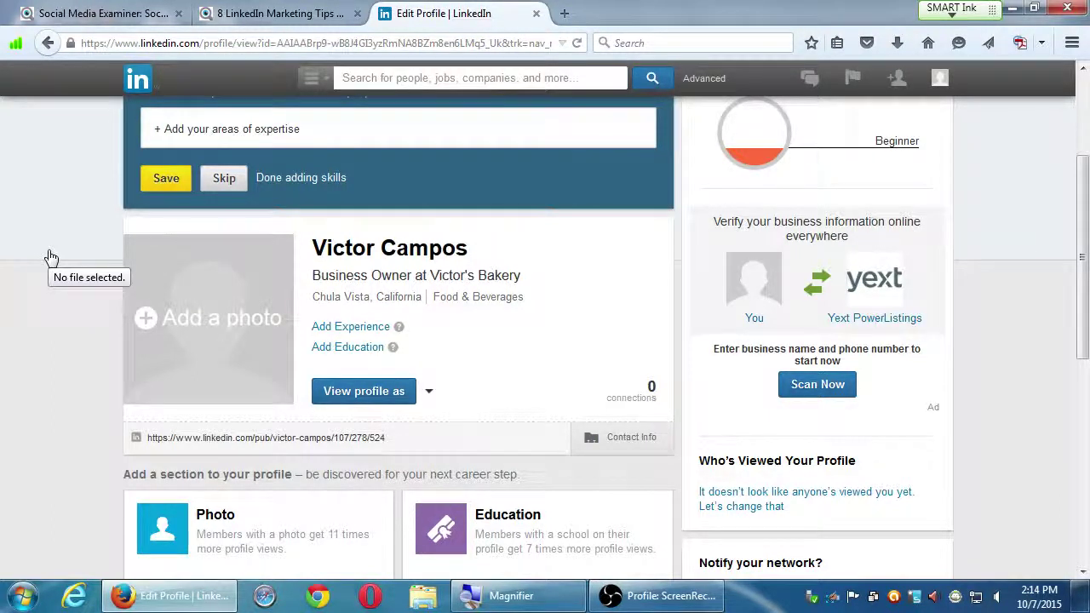
{"action": "mouse_move", "coordinate": [362, 256]}
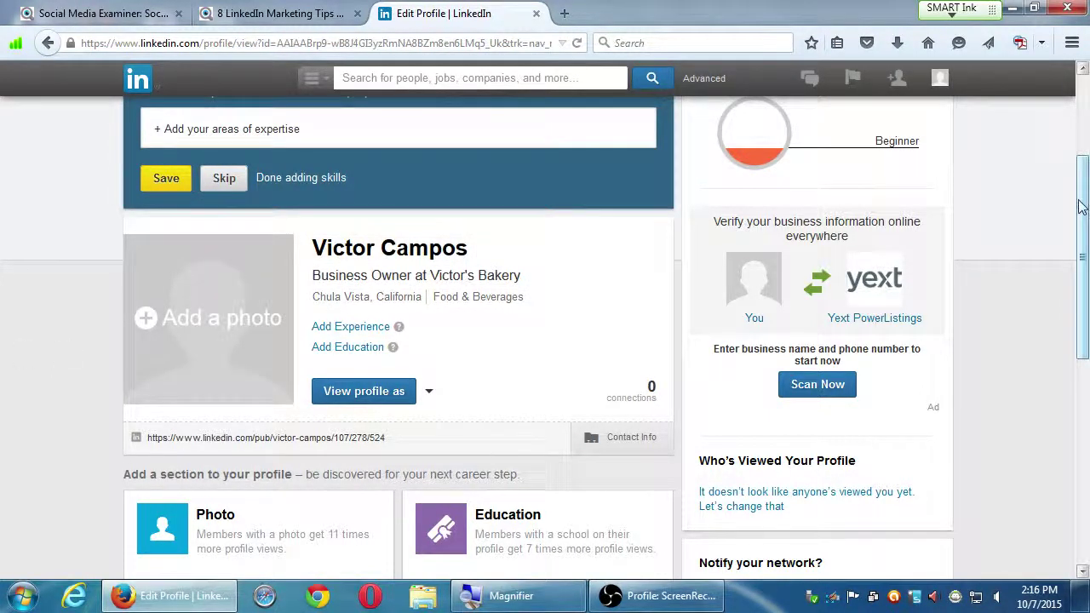
{"action": "left_click_drag", "start_coordinate": [1087, 209], "coordinate": [1074, 220]}
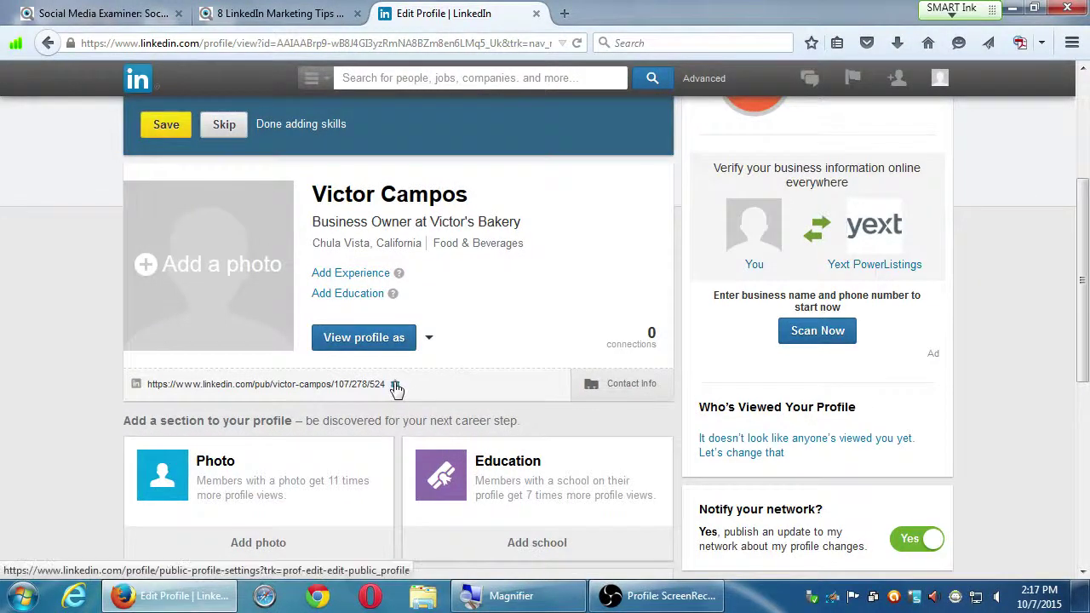
Step: Open Edit My Public Profile from the gear beside the public profile URL
{"action": "left_click", "coordinate": [395, 387]}
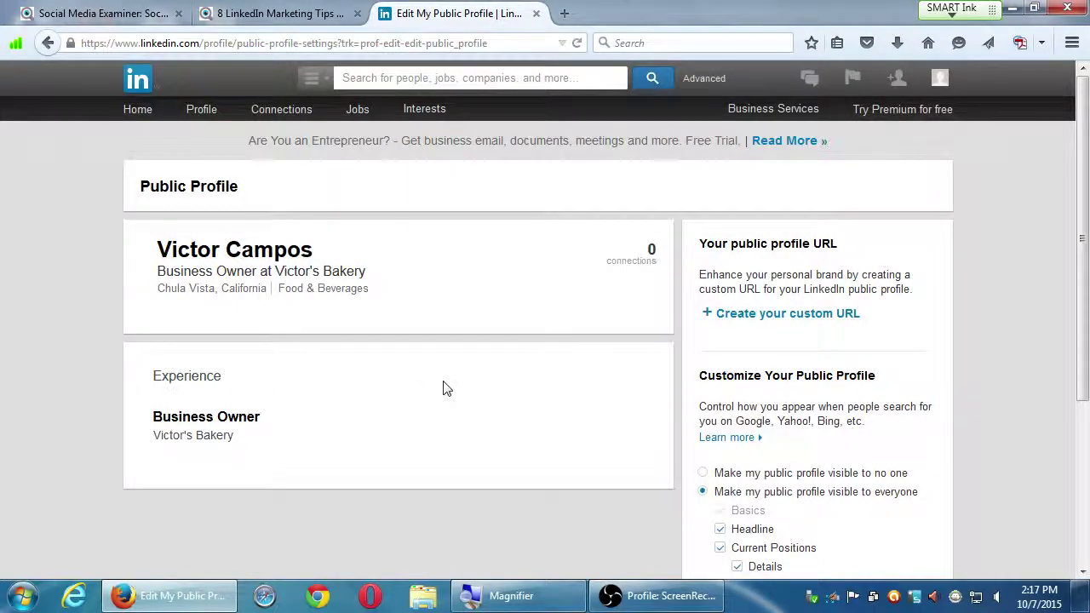
{"action": "scroll", "coordinate": [468, 384], "scroll_direction": "down", "scroll_amount": 5}
{"action": "scroll", "coordinate": [467, 390], "scroll_direction": "up", "scroll_amount": 5}
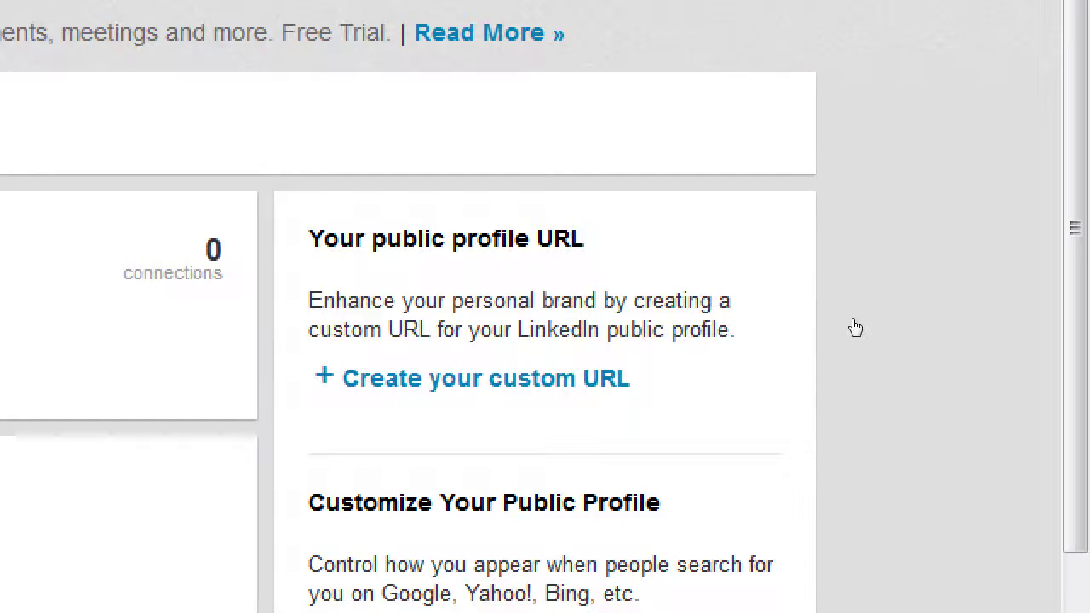
Step: Try 'Victor' as the custom public profile URL and review the suggested alternatives
{"action": "key", "text": "Return"}
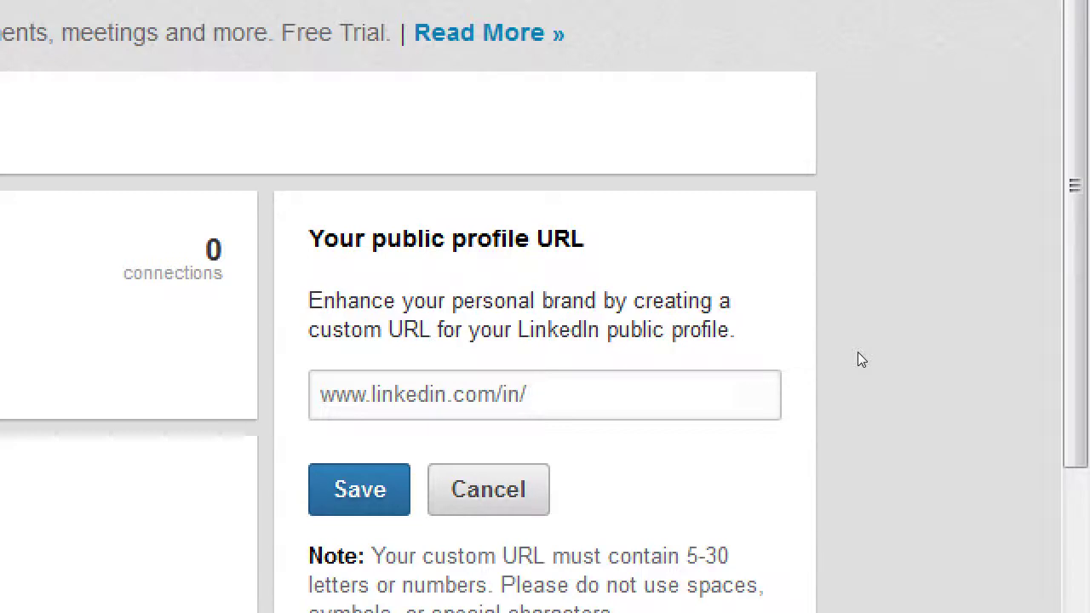
{"action": "type", "text": "Victor"}
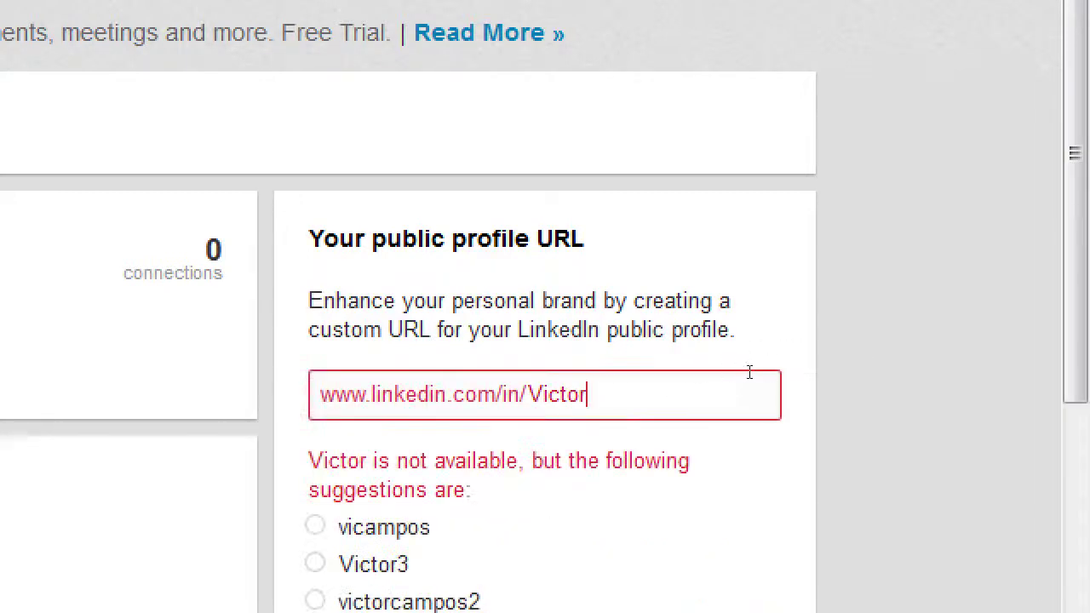
{"action": "scroll", "coordinate": [860, 358], "scroll_direction": "down", "scroll_amount": 3}
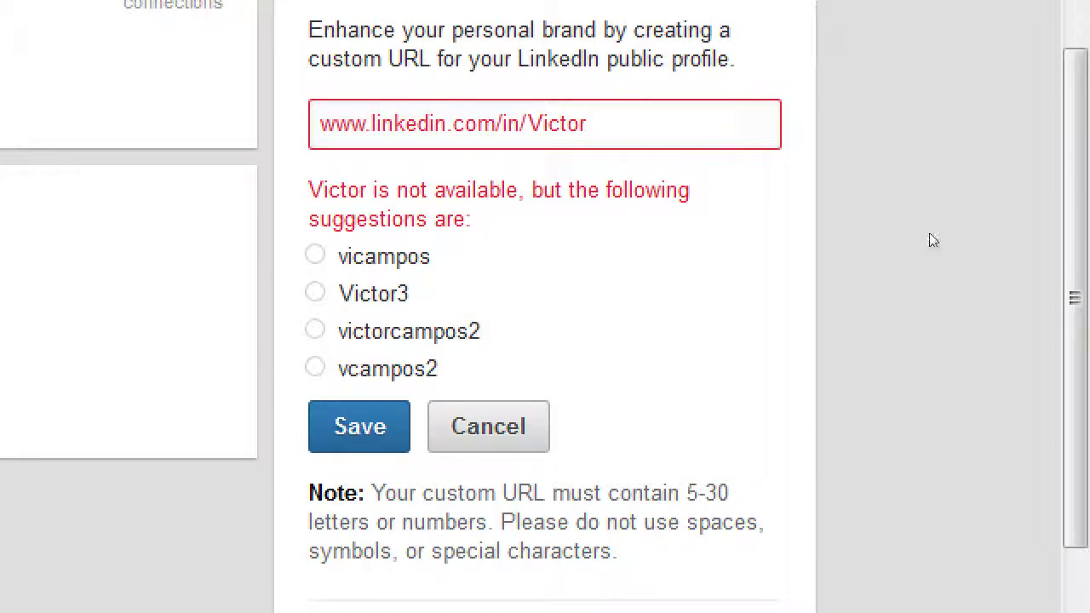
{"action": "scroll", "coordinate": [931, 241], "scroll_direction": "up", "scroll_amount": 1}
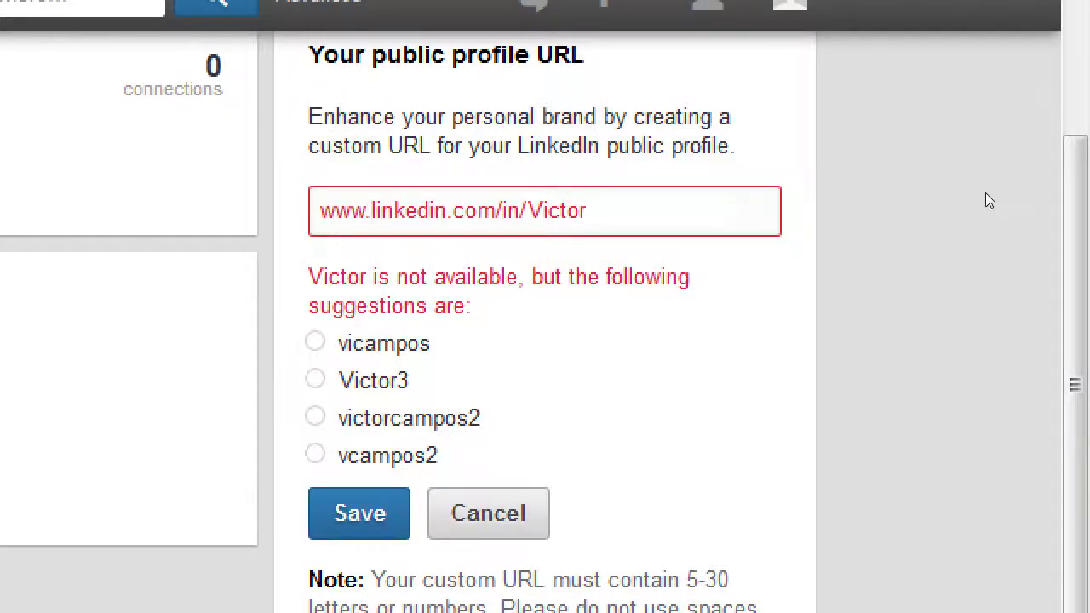
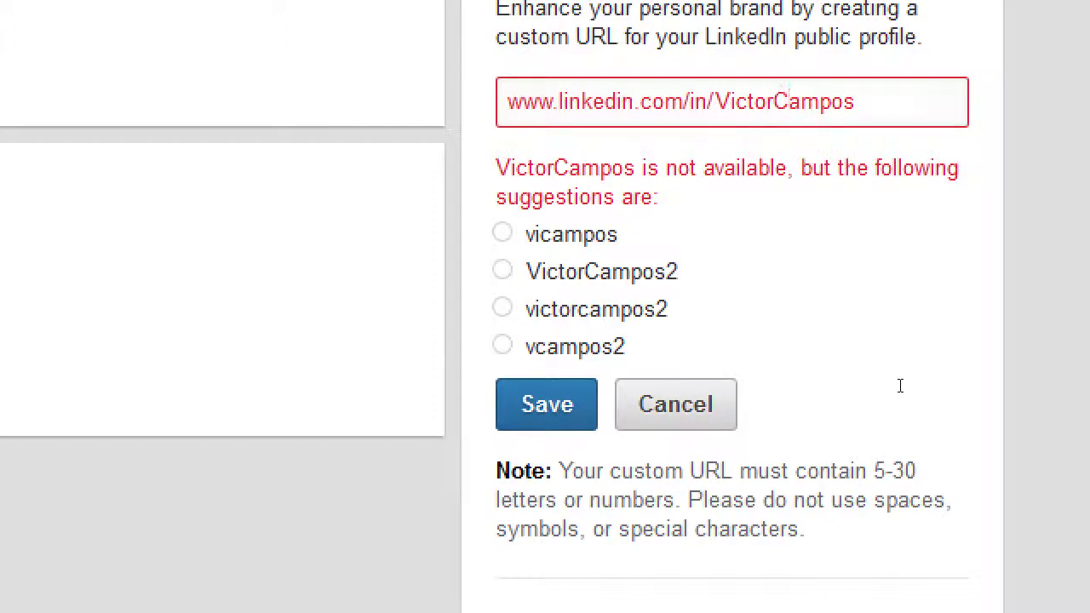
{"action": "left_click_drag", "start_coordinate": [885, 500], "coordinate": [909, 499]}
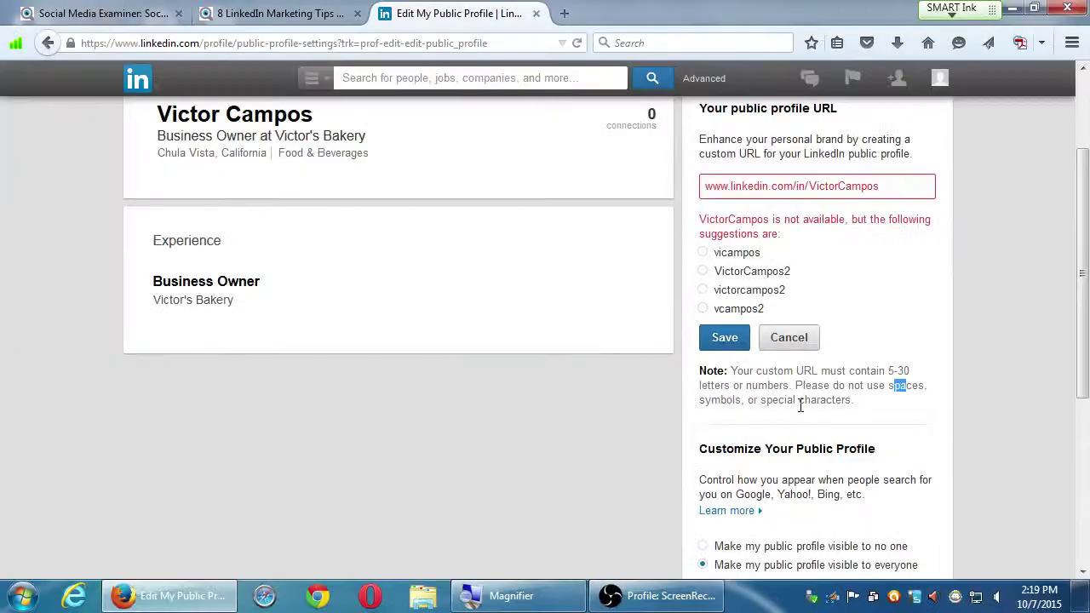
{"action": "left_click", "coordinate": [679, 405]}
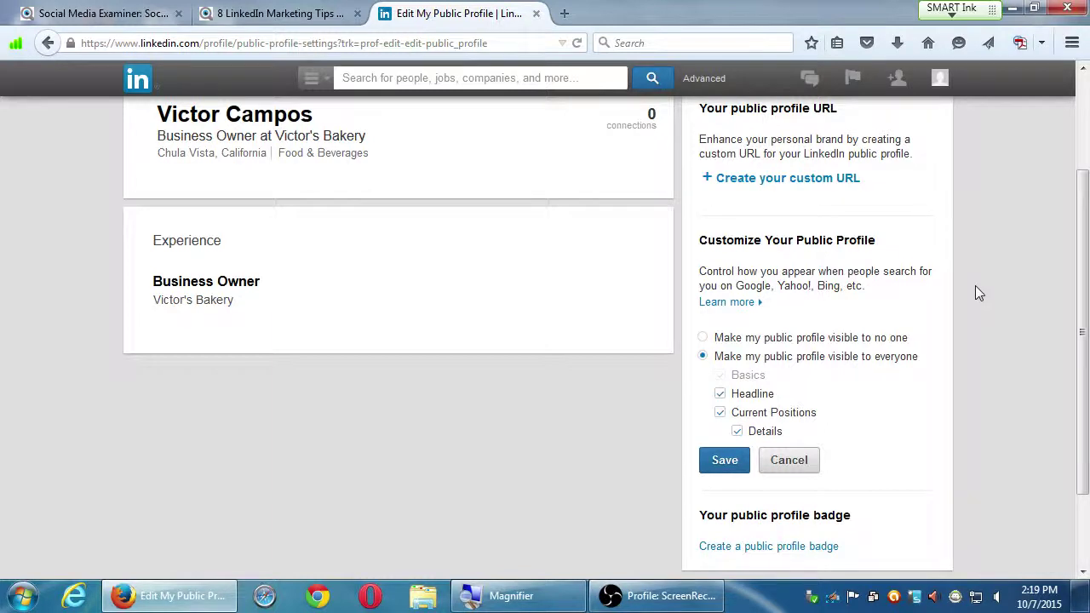
{"action": "scroll", "coordinate": [1000, 306], "scroll_direction": "down", "scroll_amount": 2}
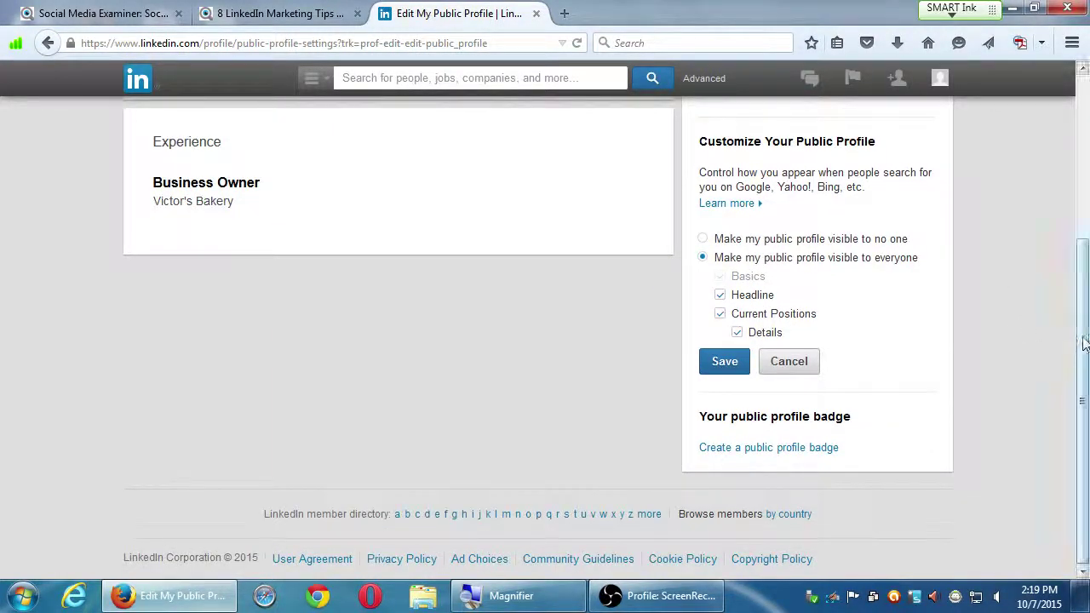
{"action": "left_click_drag", "start_coordinate": [1084, 342], "coordinate": [1079, 287]}
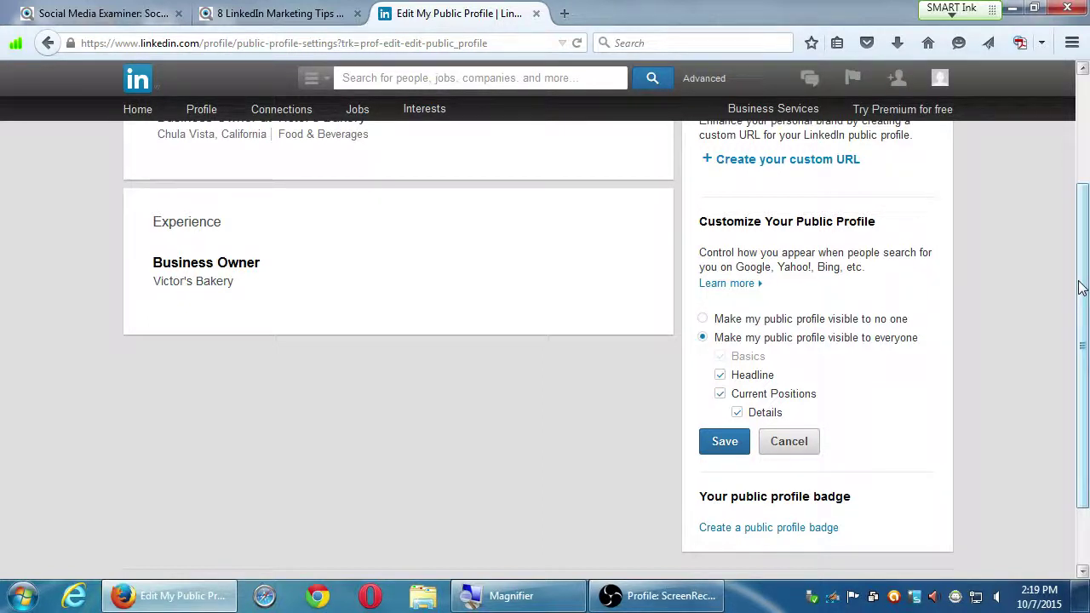
{"action": "scroll", "coordinate": [1029, 296], "scroll_direction": "up", "scroll_amount": 3}
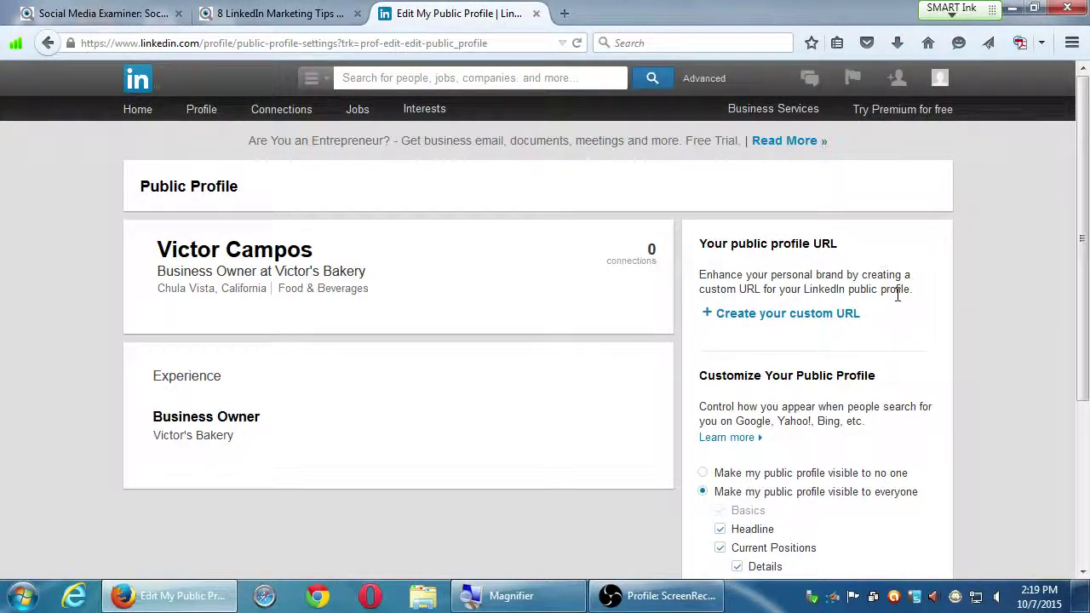
{"action": "left_click", "coordinate": [832, 314]}
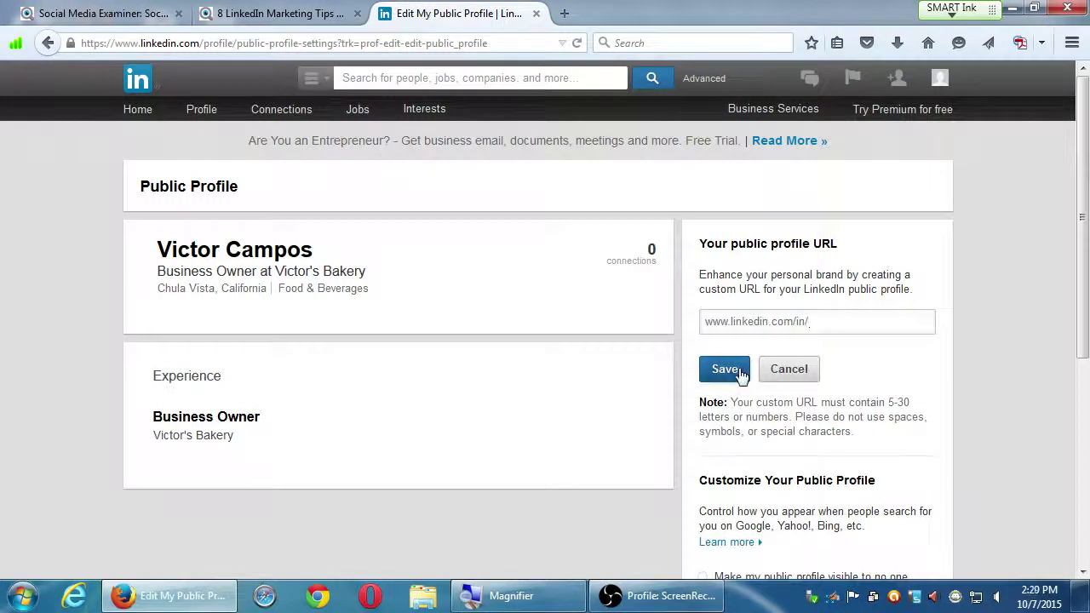
{"action": "left_click", "coordinate": [784, 370]}
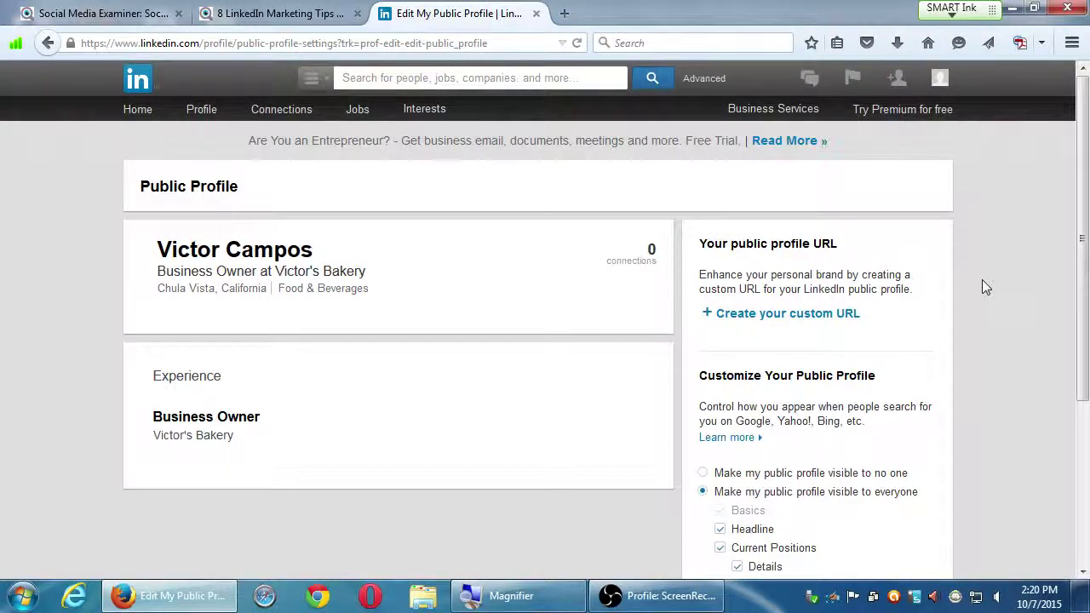
Step: Return to the Edit Profile page from the Profile menu and scroll through it
{"action": "mouse_move", "coordinate": [209, 112]}
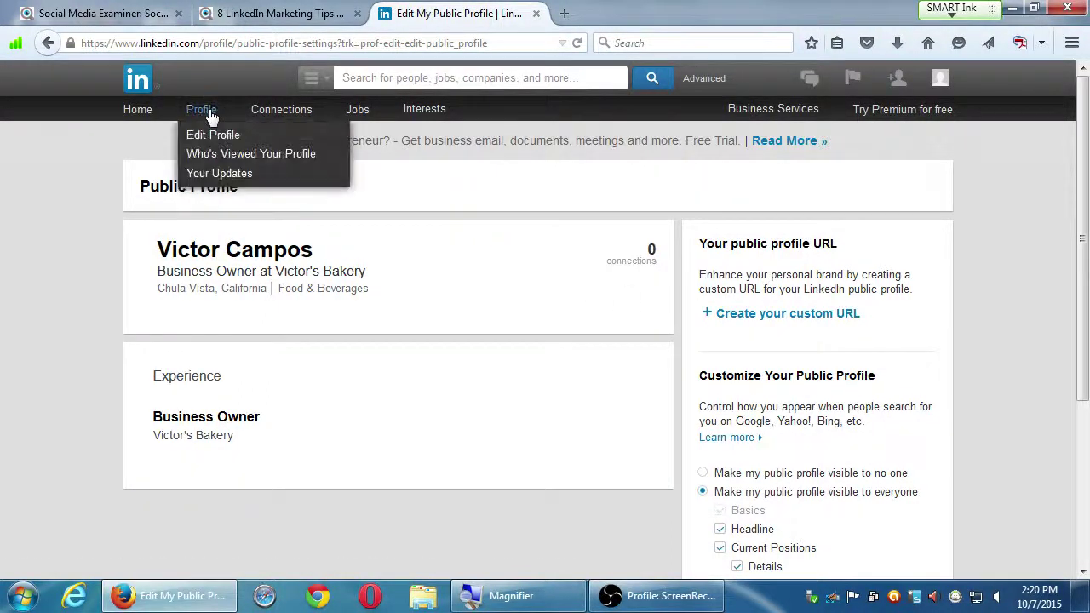
{"action": "left_click", "coordinate": [209, 114]}
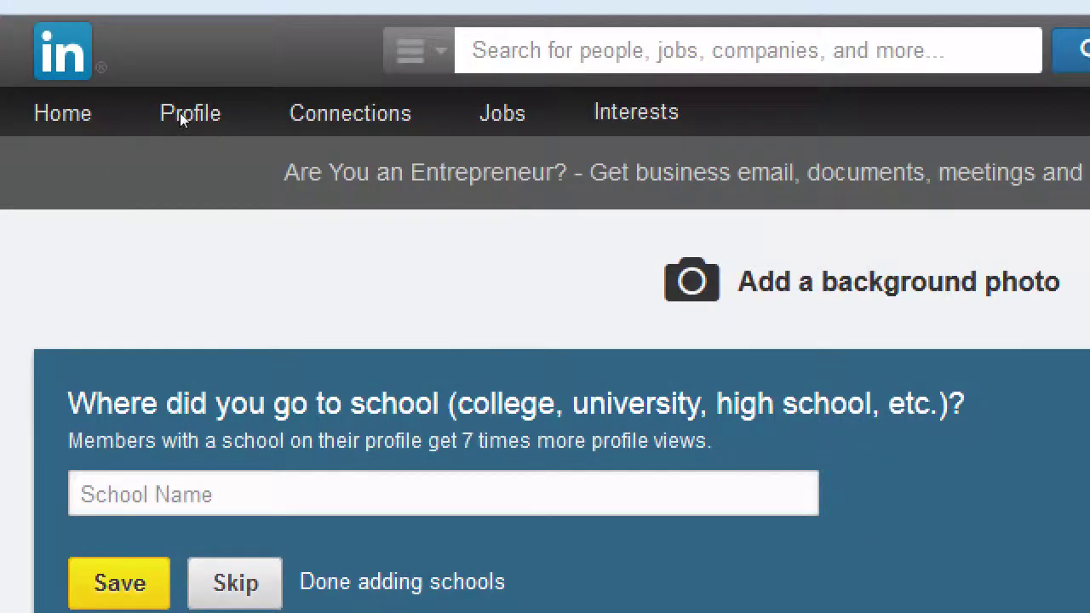
{"action": "mouse_move", "coordinate": [193, 115]}
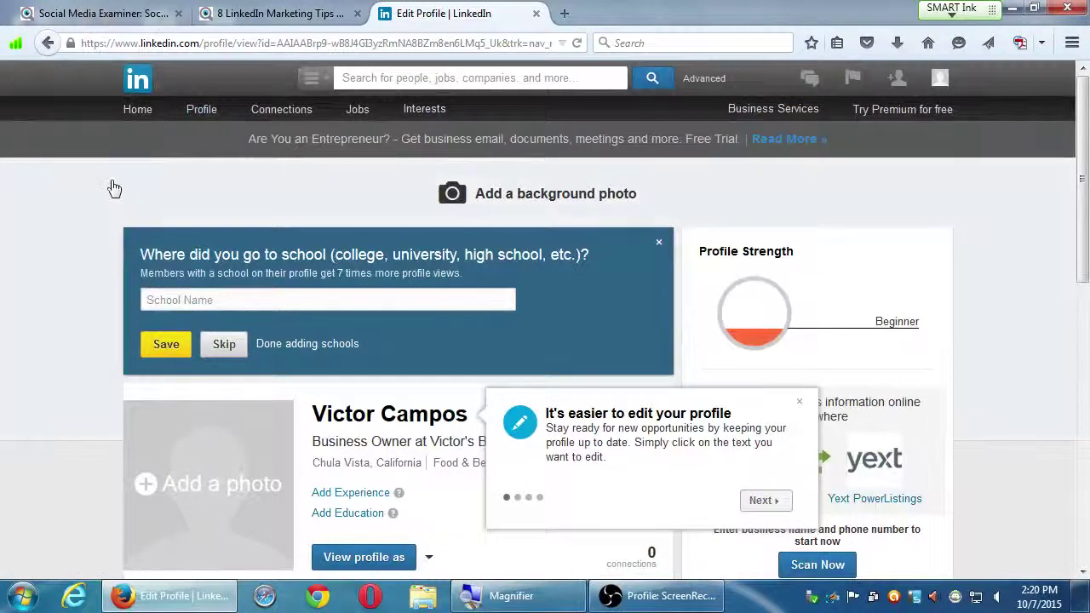
{"action": "scroll", "coordinate": [54, 253], "scroll_direction": "down", "scroll_amount": 3}
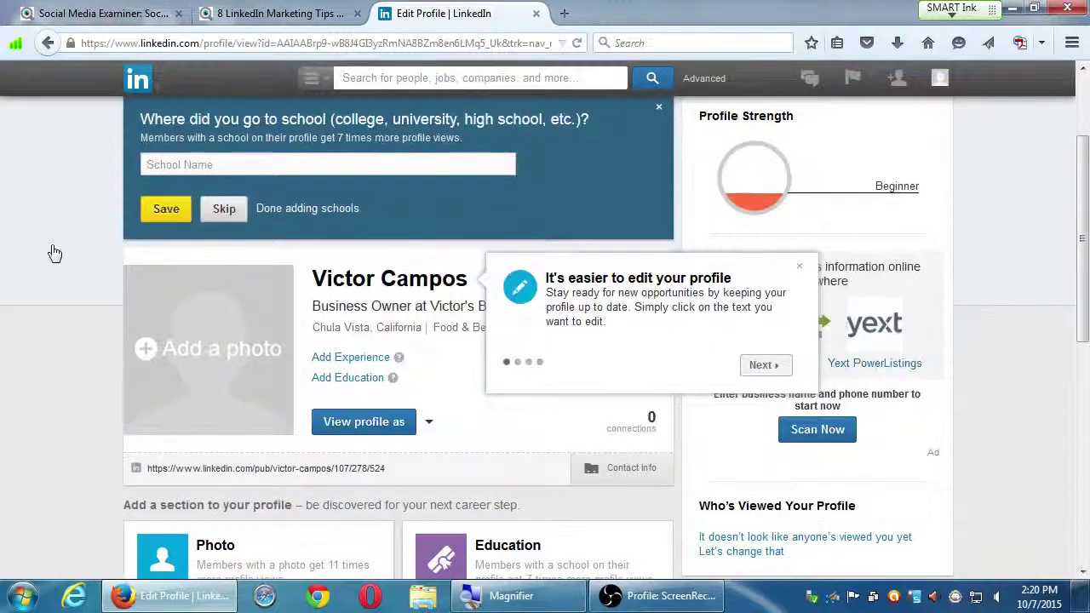
{"action": "scroll", "coordinate": [54, 253], "scroll_direction": "up", "scroll_amount": 3}
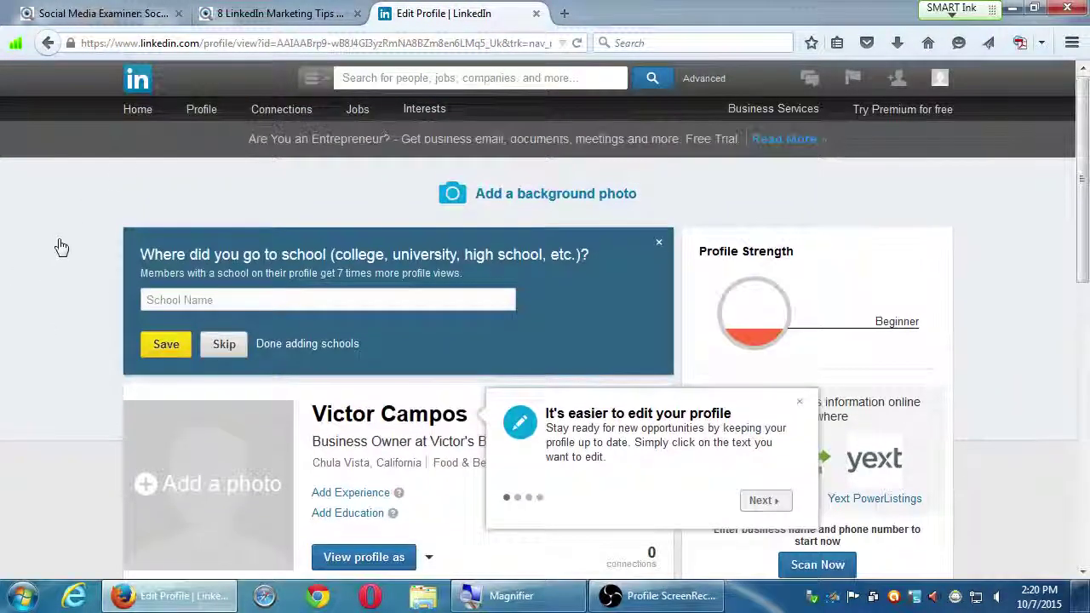
{"action": "scroll", "coordinate": [486, 430], "scroll_direction": "down", "scroll_amount": 1}
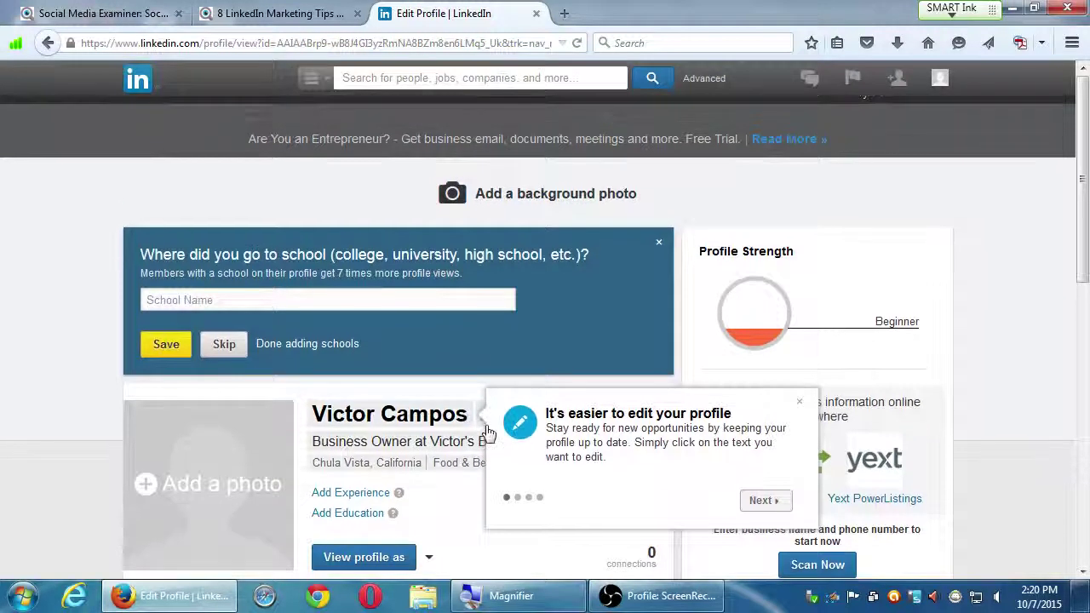
{"action": "scroll", "coordinate": [490, 432], "scroll_direction": "down", "scroll_amount": 2}
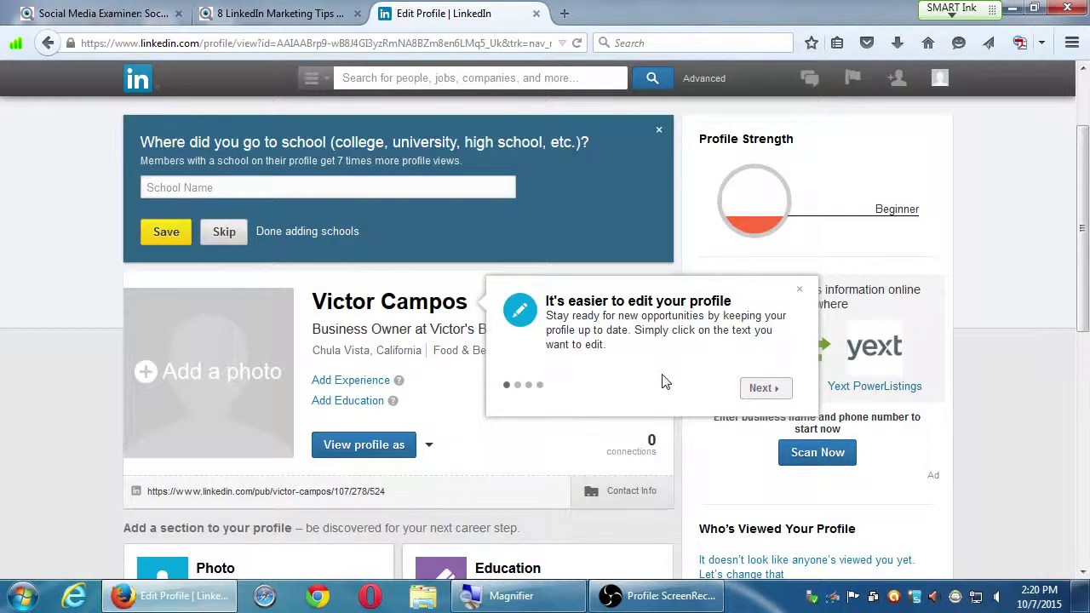
Step: Advance the 'easier to edit your profile' tour one tip, then close it
{"action": "left_click", "coordinate": [756, 390]}
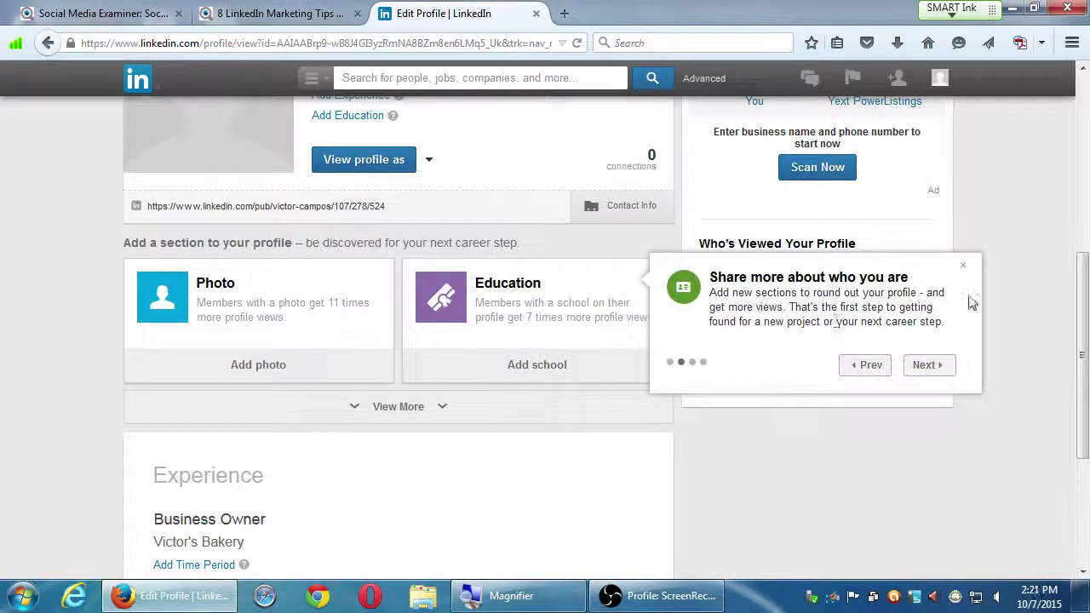
{"action": "left_click", "coordinate": [963, 266]}
{"action": "scroll", "coordinate": [992, 294], "scroll_direction": "up", "scroll_amount": 1}
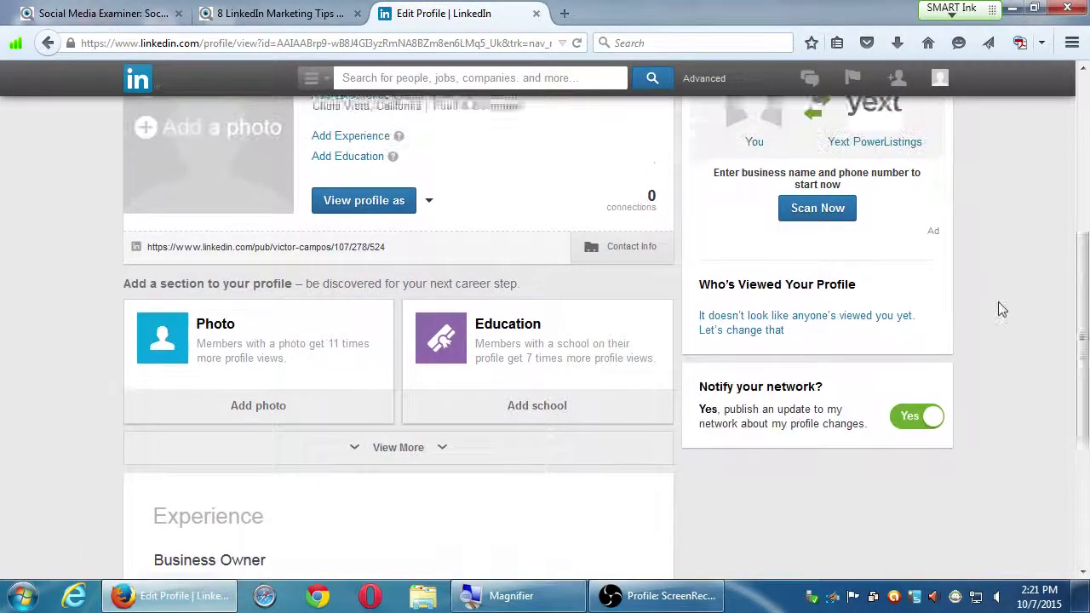
{"action": "scroll", "coordinate": [996, 311], "scroll_direction": "up", "scroll_amount": 8}
{"action": "scroll", "coordinate": [994, 317], "scroll_direction": "down", "scroll_amount": 2}
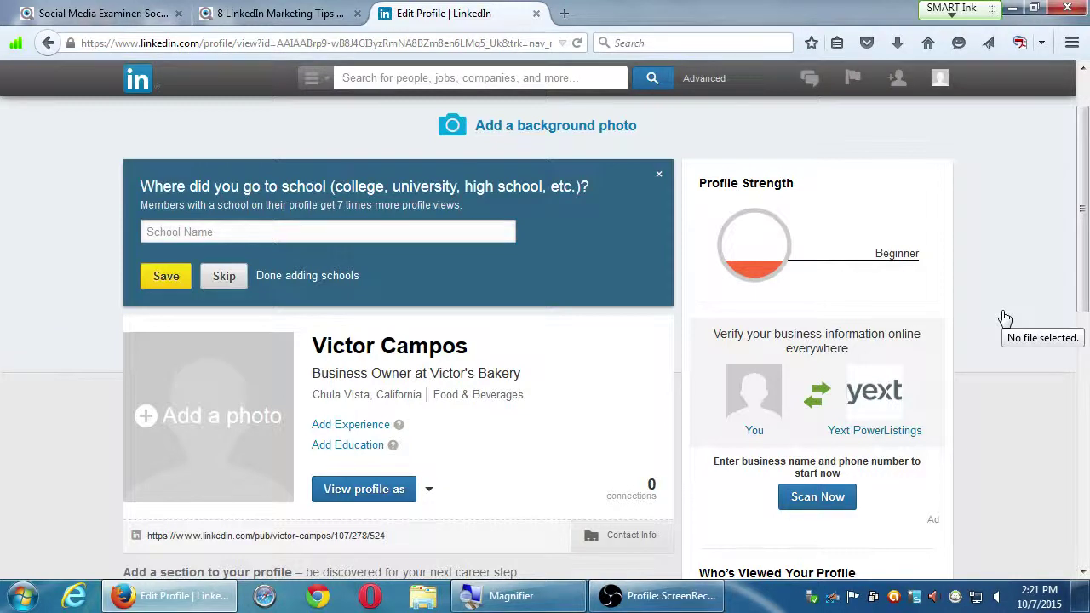
Step: Use Add Experience to bring up a blank company, title and time-period form
{"action": "left_click", "coordinate": [374, 425]}
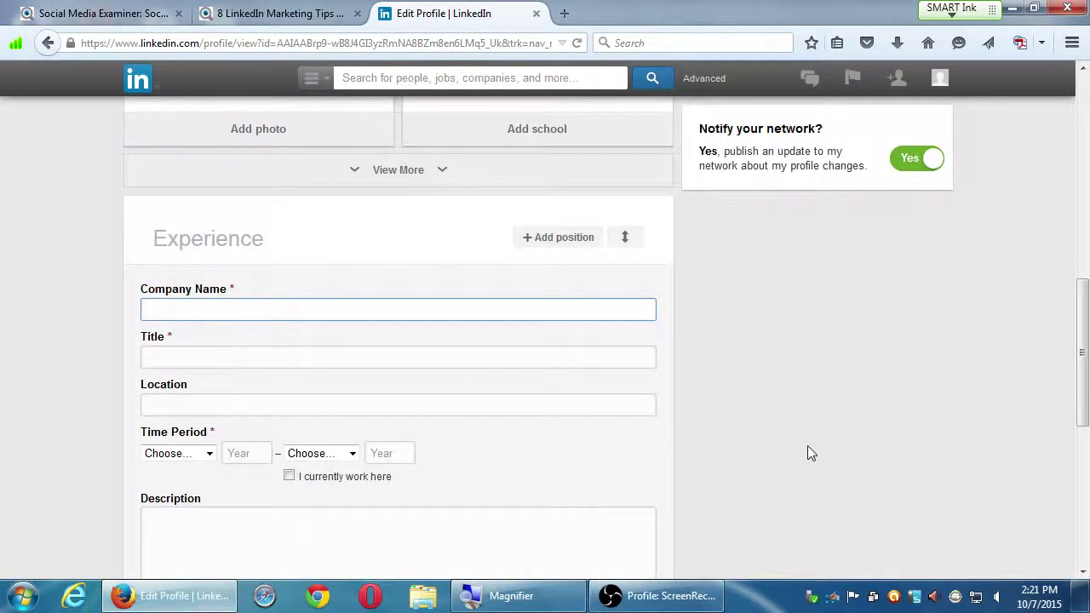
{"action": "scroll", "coordinate": [814, 445], "scroll_direction": "up", "scroll_amount": 5}
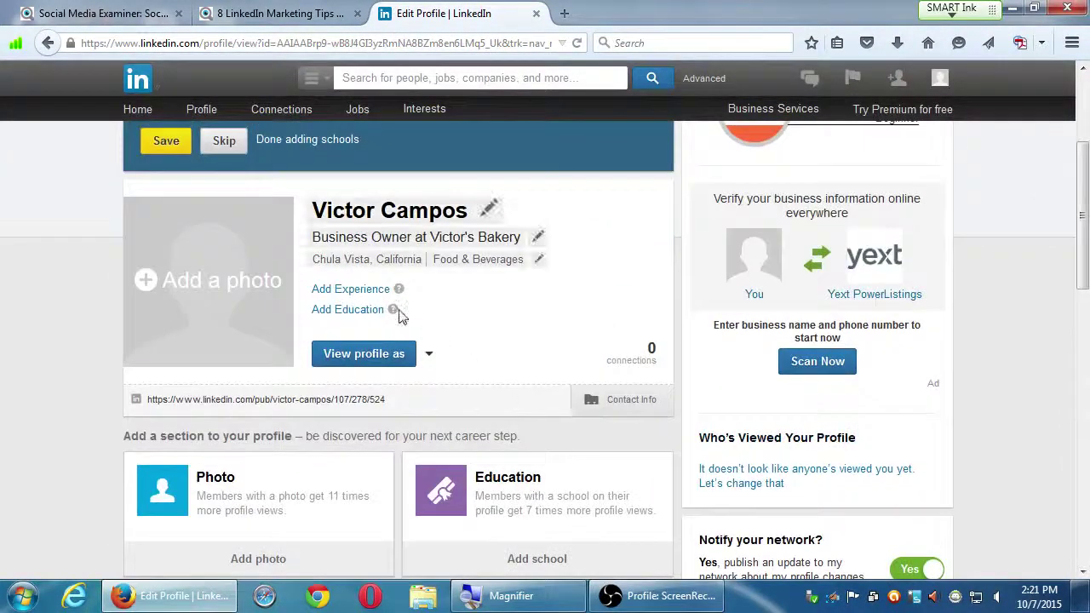
{"action": "left_click", "coordinate": [382, 289]}
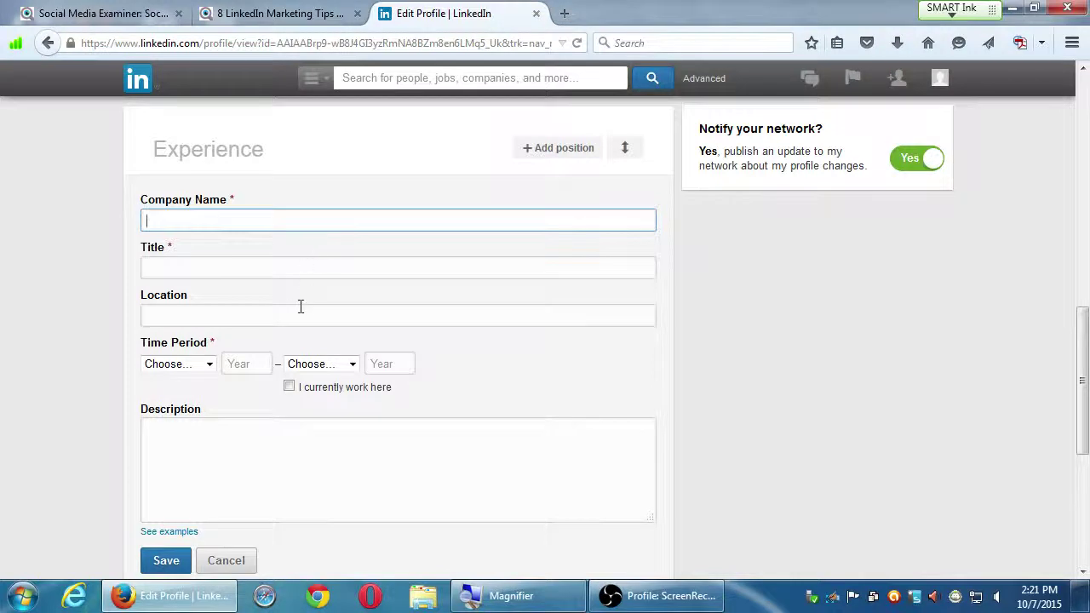
{"action": "scroll", "coordinate": [336, 426], "scroll_direction": "down", "scroll_amount": 2}
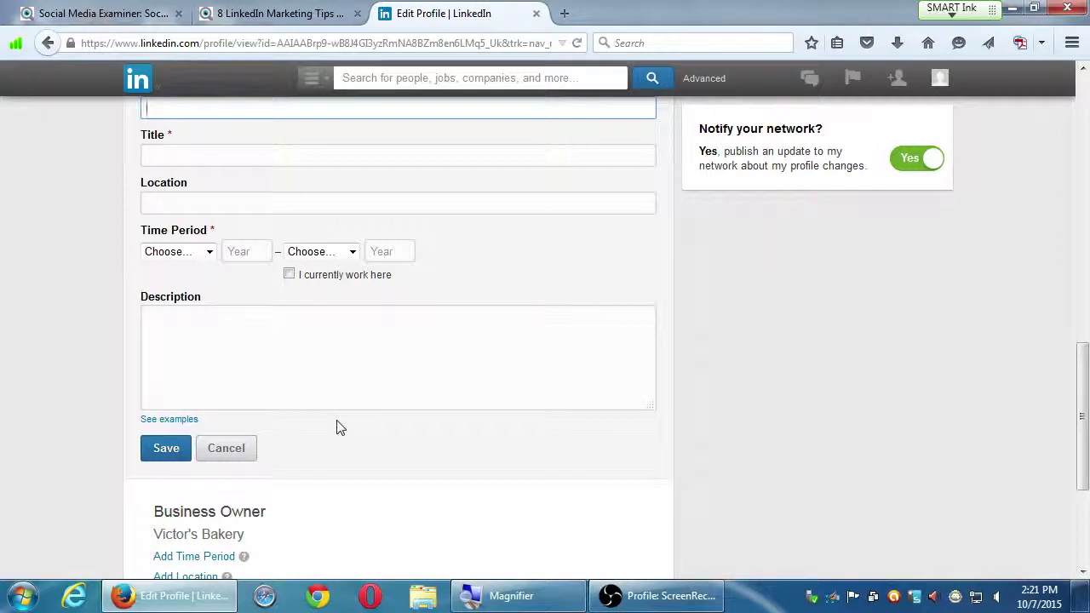
{"action": "left_click", "coordinate": [174, 421]}
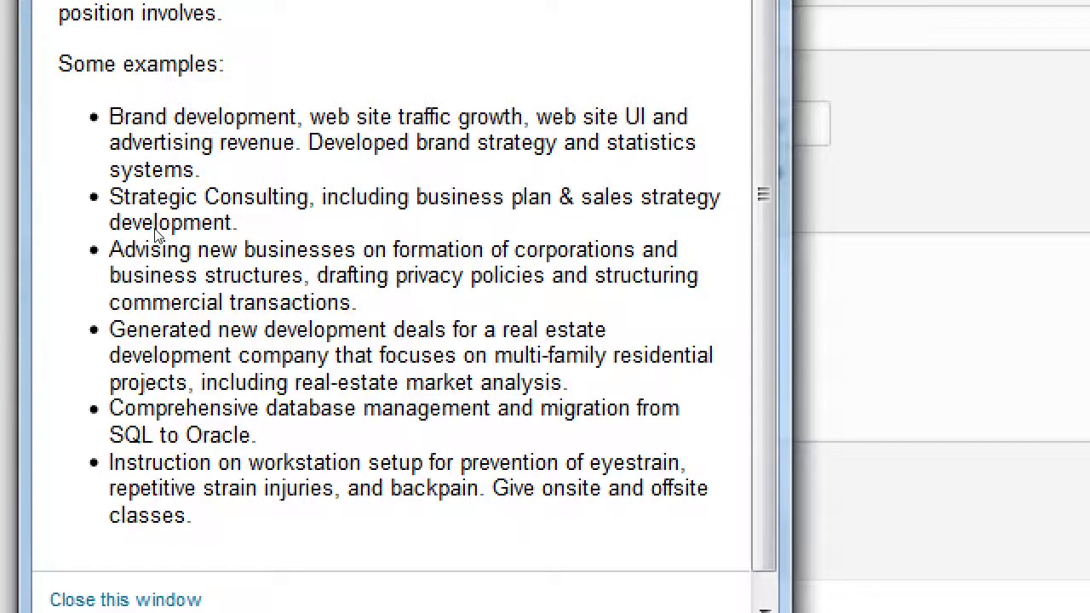
{"action": "key", "text": "super+minus"}
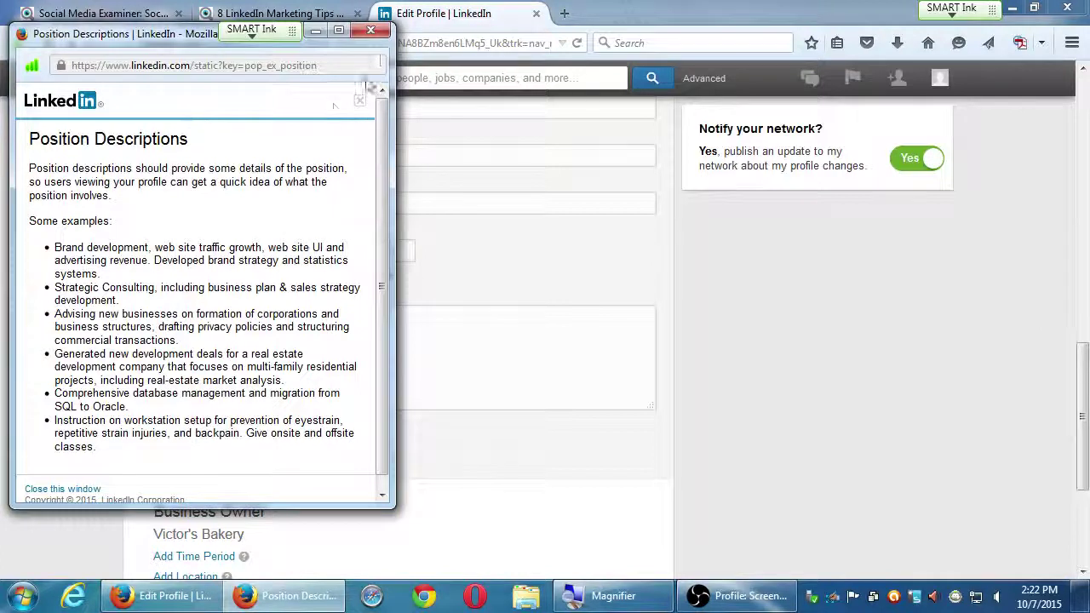
{"action": "left_click", "coordinate": [371, 31]}
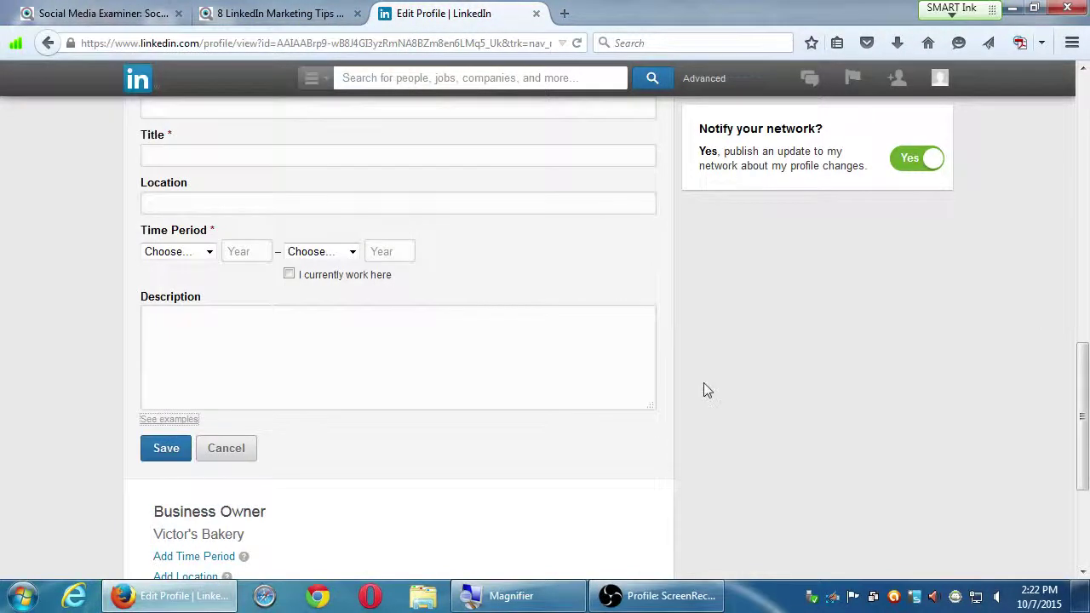
Step: Cancel the empty Experience form and open a blank Add Education form for school and degree
{"action": "left_click", "coordinate": [227, 449]}
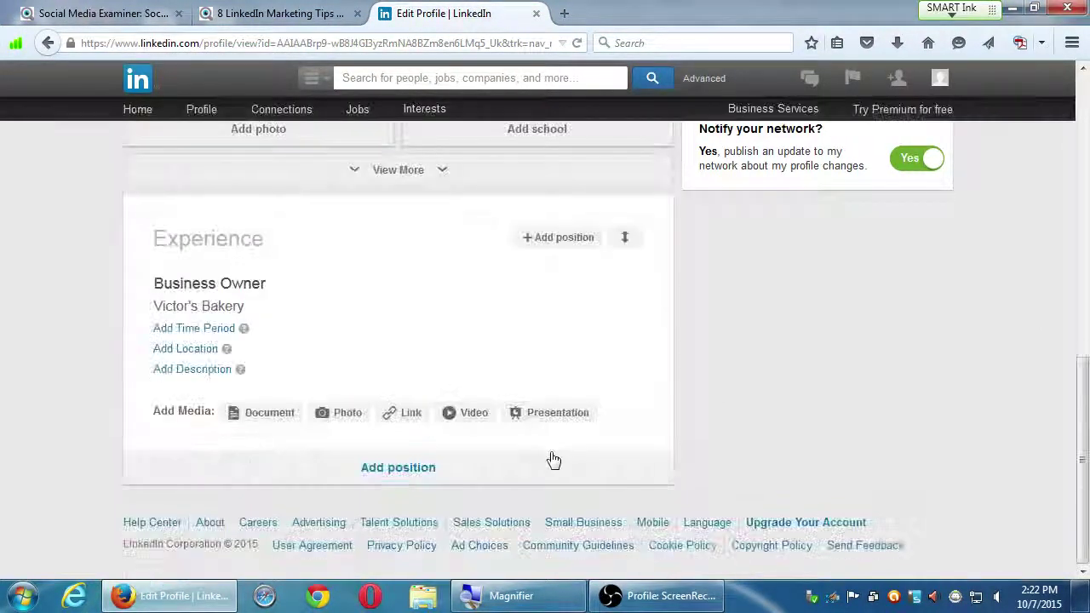
{"action": "scroll", "coordinate": [606, 443], "scroll_direction": "up", "scroll_amount": 5}
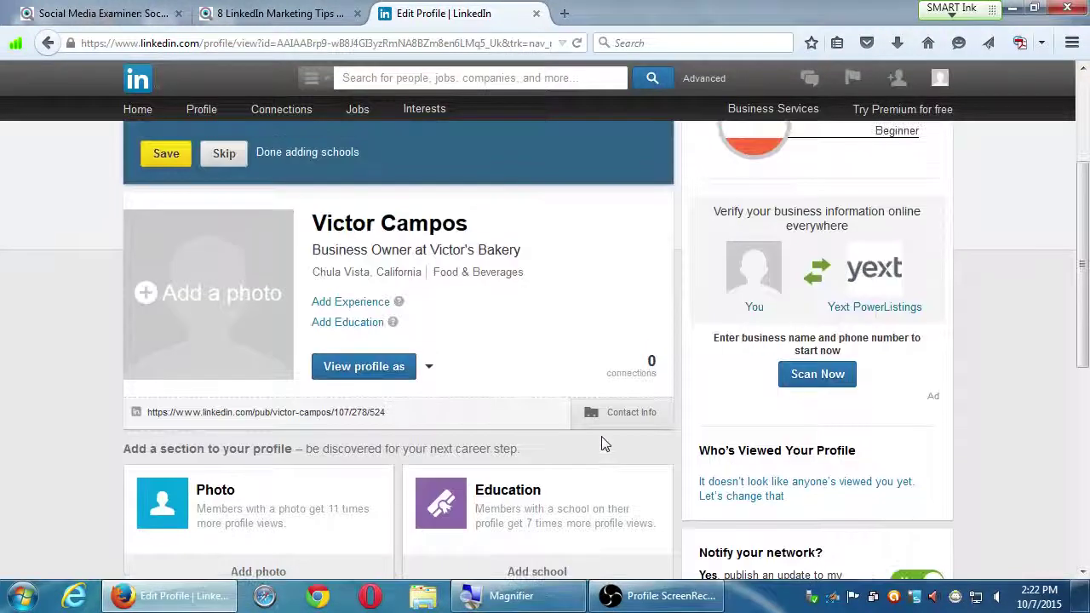
{"action": "scroll", "coordinate": [601, 444], "scroll_direction": "up", "scroll_amount": 2}
{"action": "scroll", "coordinate": [603, 443], "scroll_direction": "down", "scroll_amount": 2}
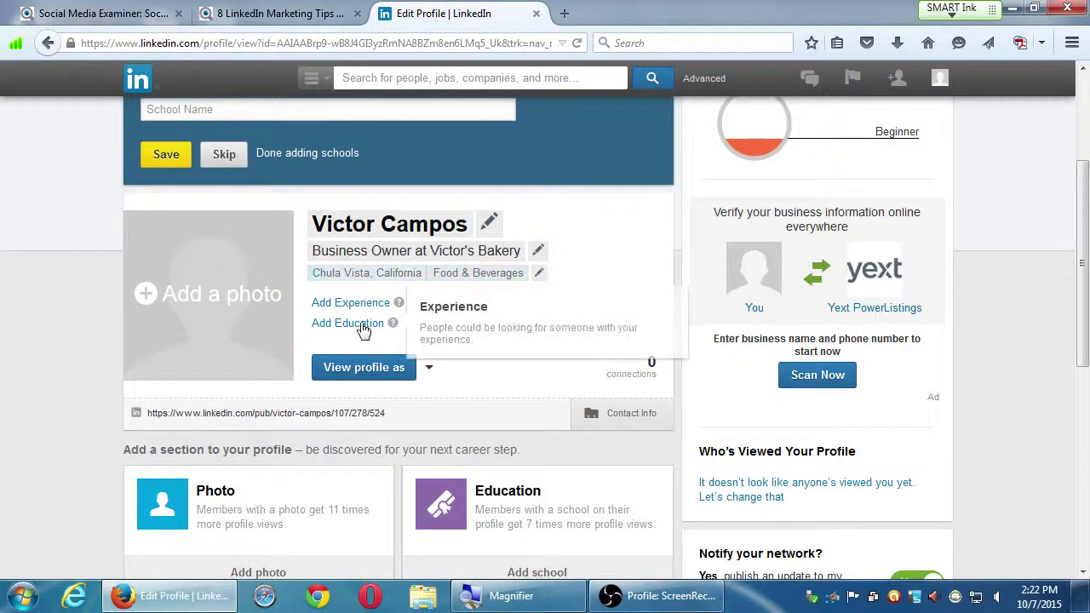
{"action": "left_click", "coordinate": [358, 325]}
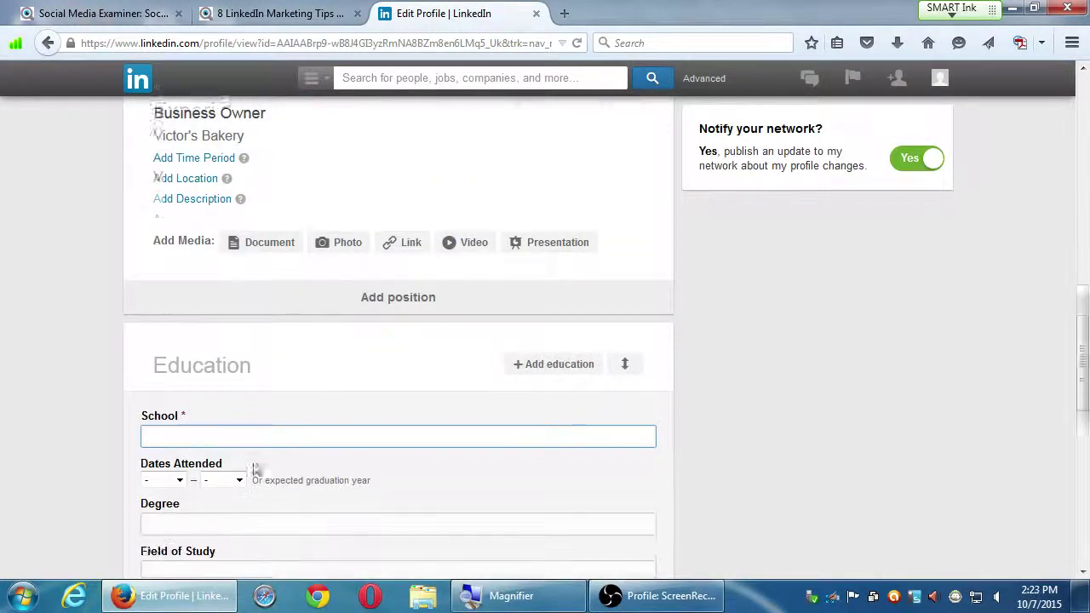